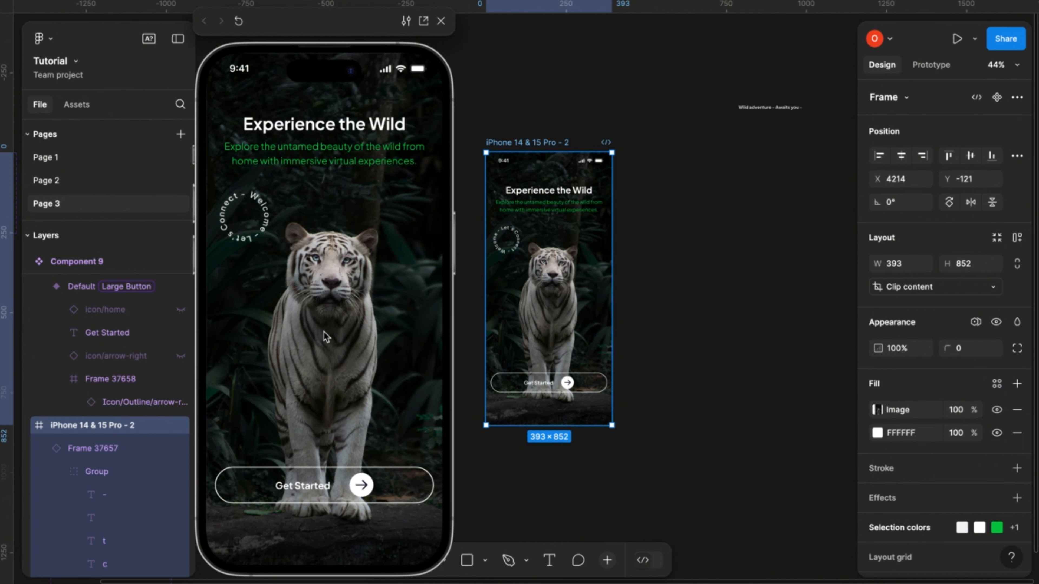
Close the prototype preview and duplicate the iPhone 14 & 15 Pro - 2 frame, placing the copy to its right.
key(Escape)
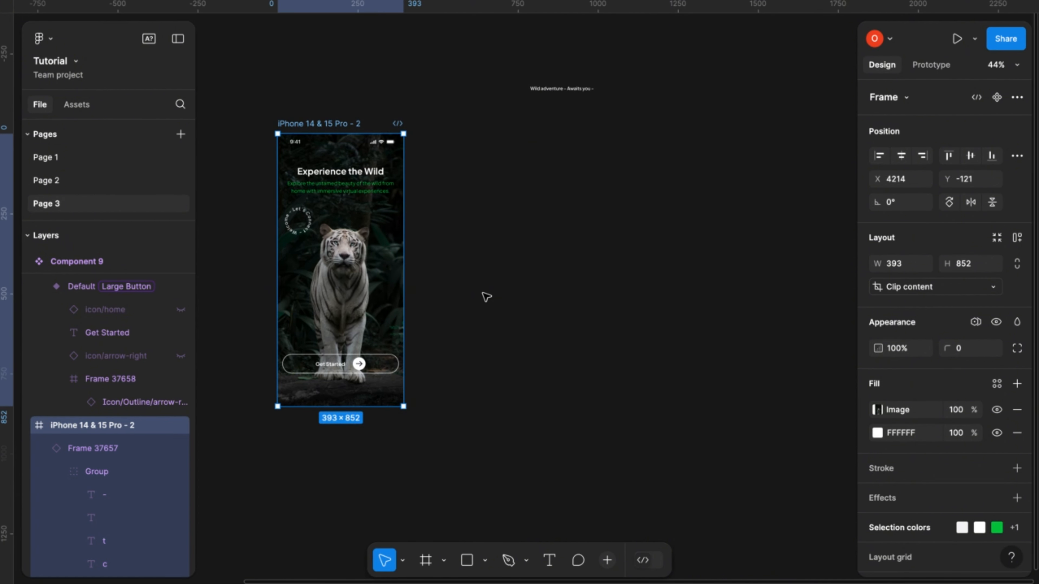
click(486, 296)
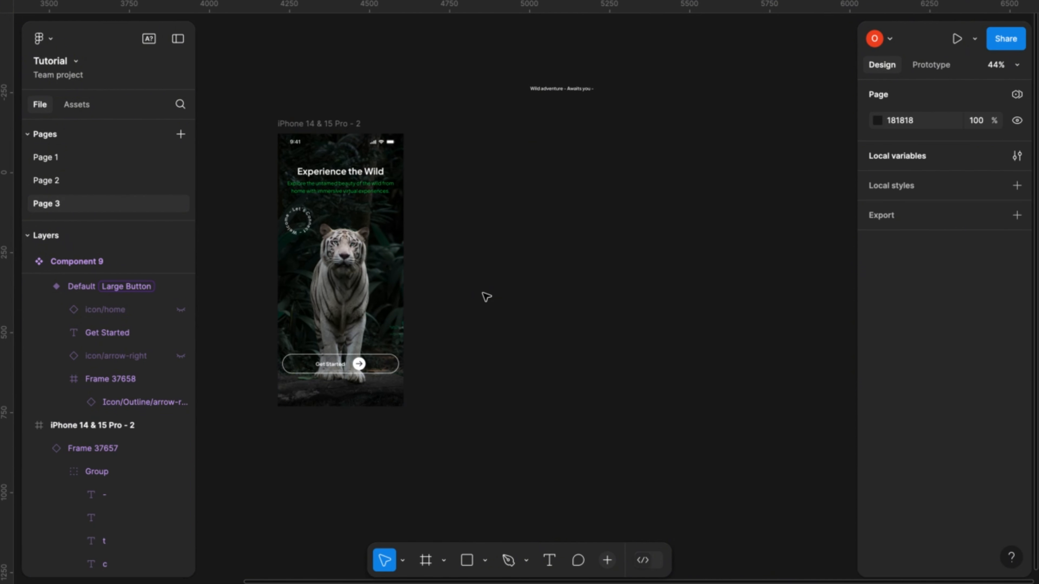
click(347, 125)
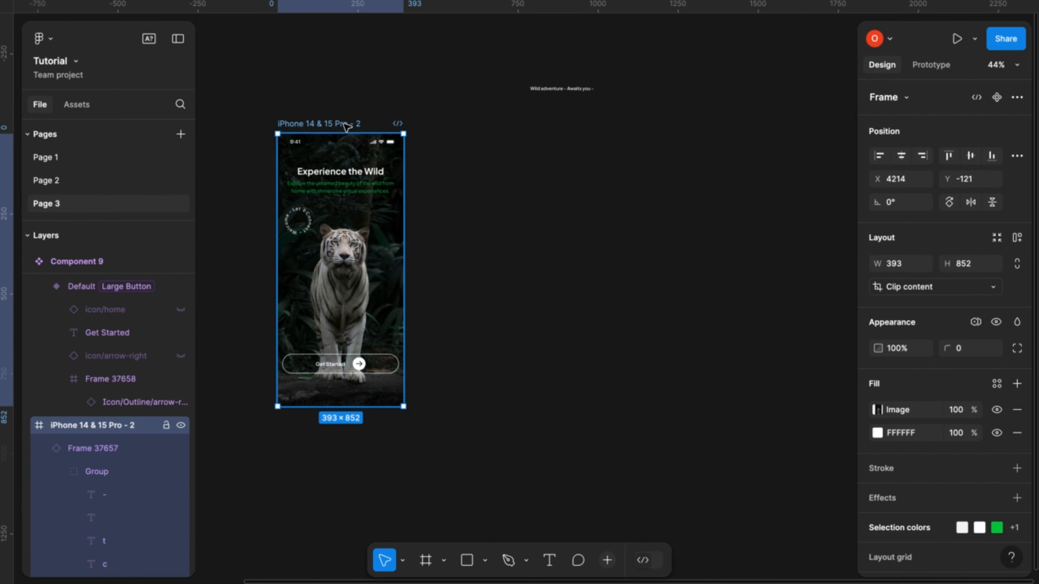
alt+drag(347, 125, 512, 123)
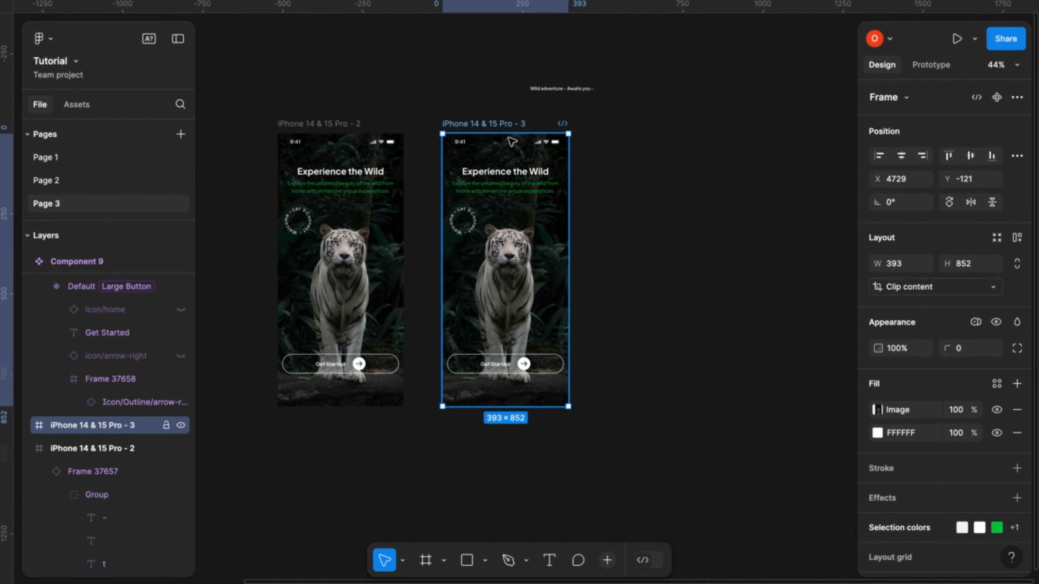
Delete the circular text badge from the duplicated phone frame.
click(474, 222)
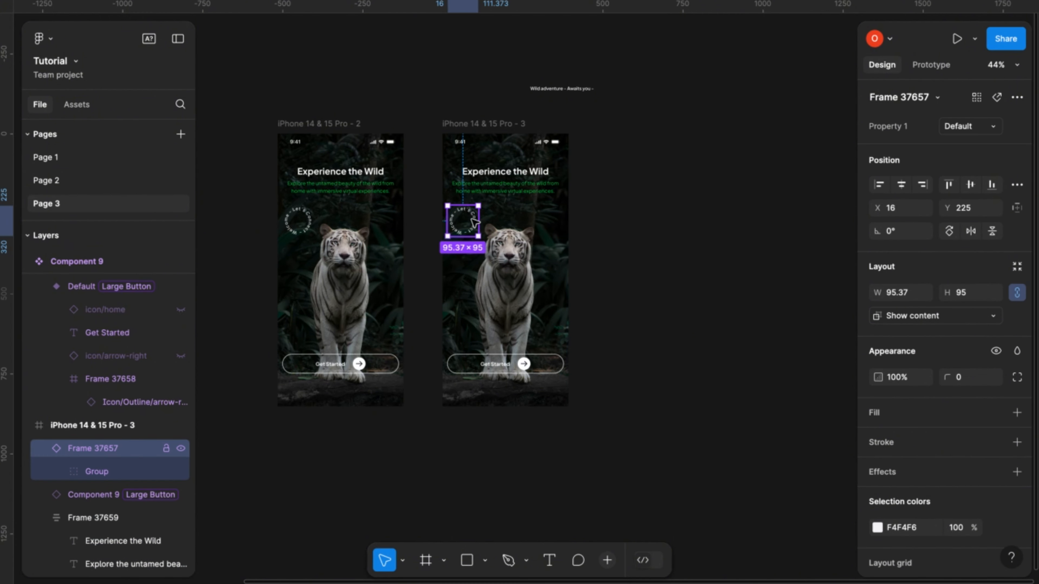
key(Delete)
scroll(475, 222, right, 3)
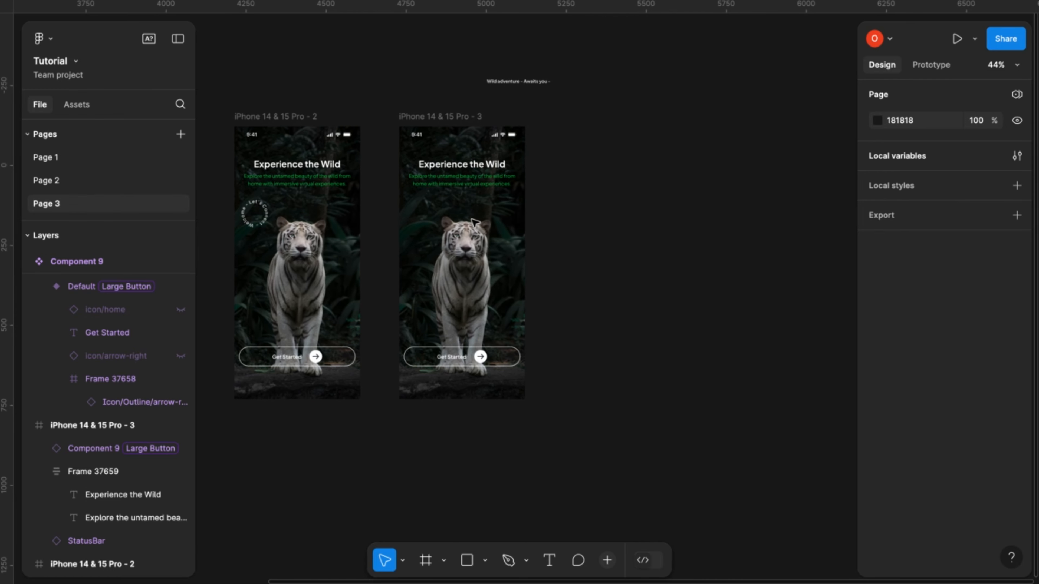
Move the tagline text beside the duplicated frame and generate 360-degree circular text reading "Wild adventure - Awaits you -" with the Circular Text plugin.
scroll(471, 218, left, 1)
drag(553, 83, 661, 117)
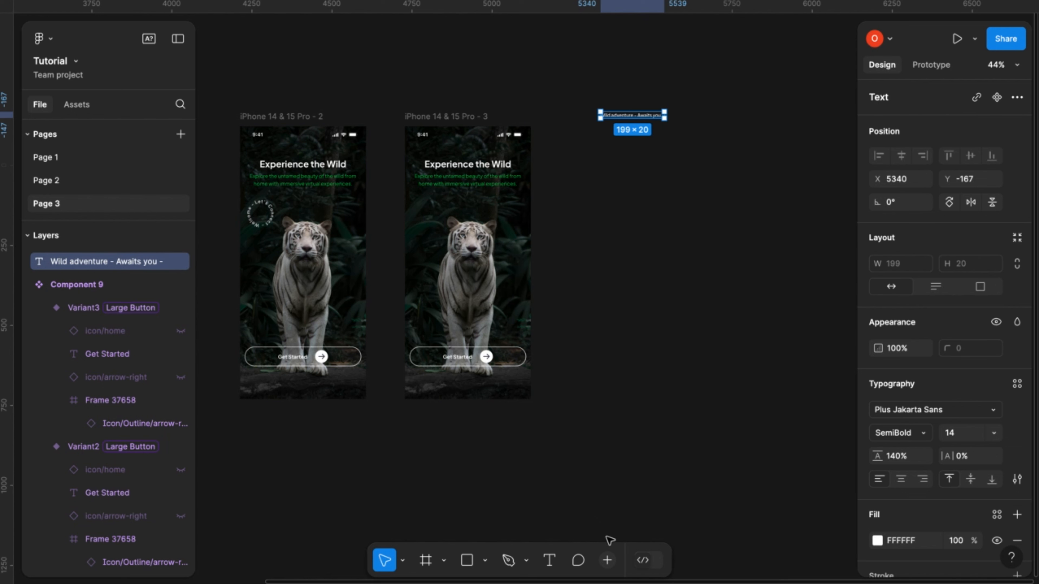
click(607, 560)
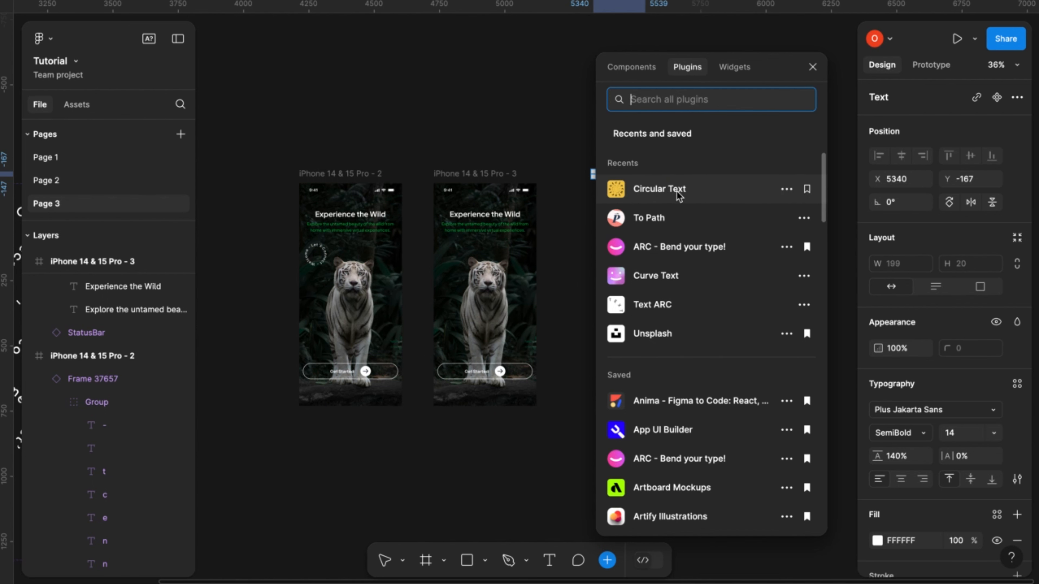
click(652, 192)
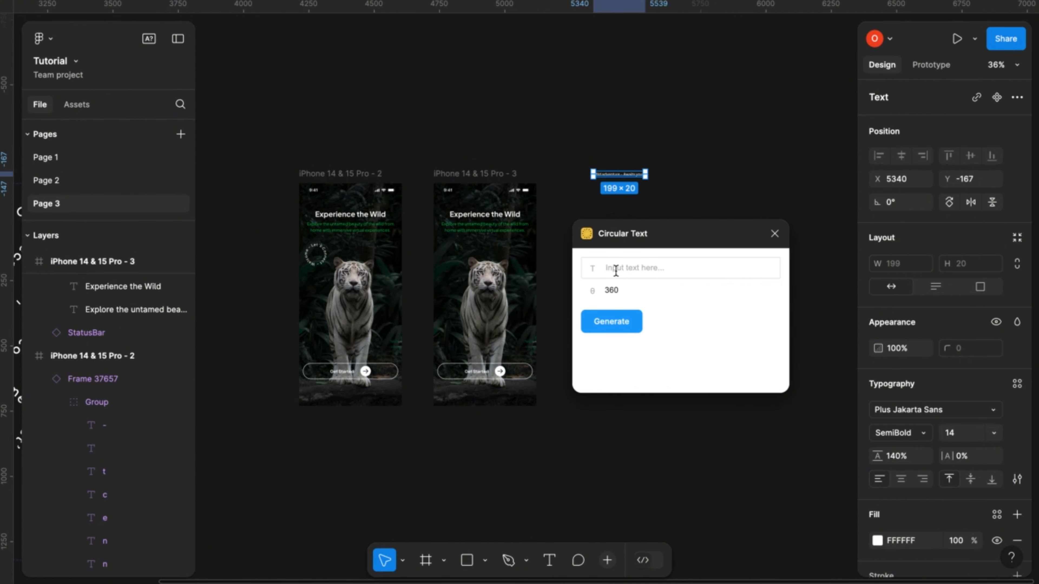
click(605, 268)
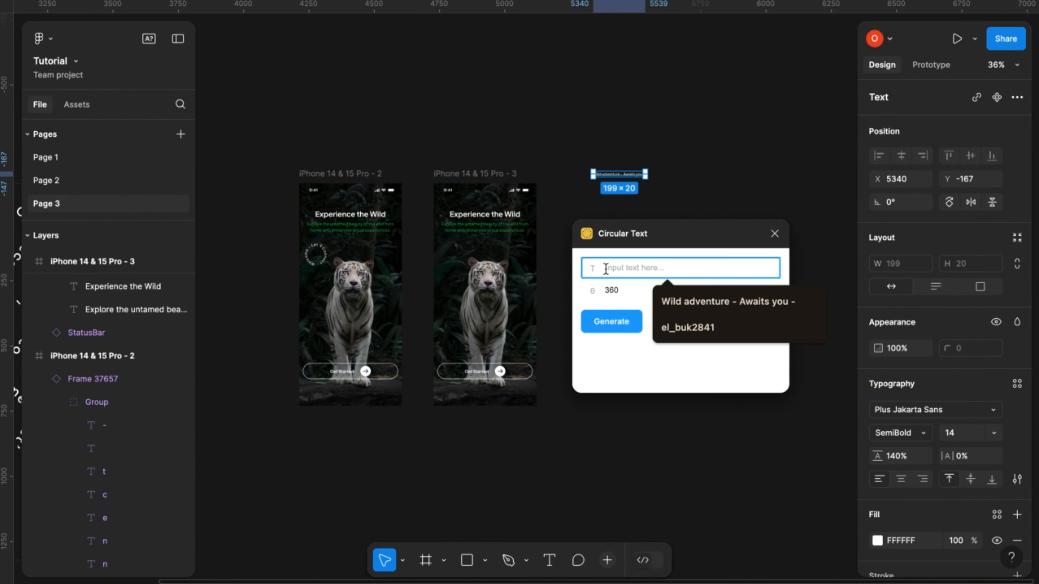
text(Wild adventure - Awaits you -)
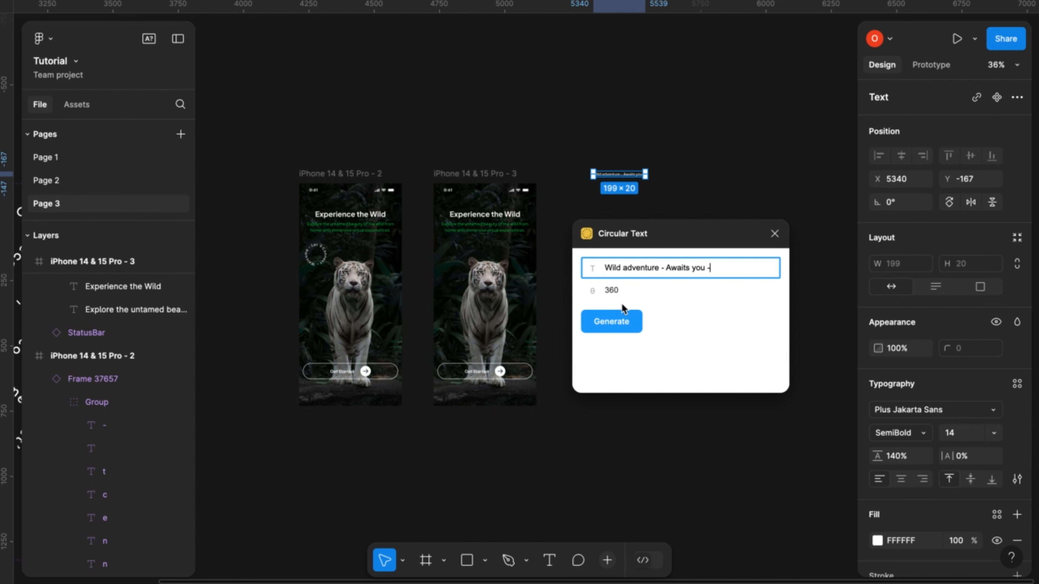
click(624, 326)
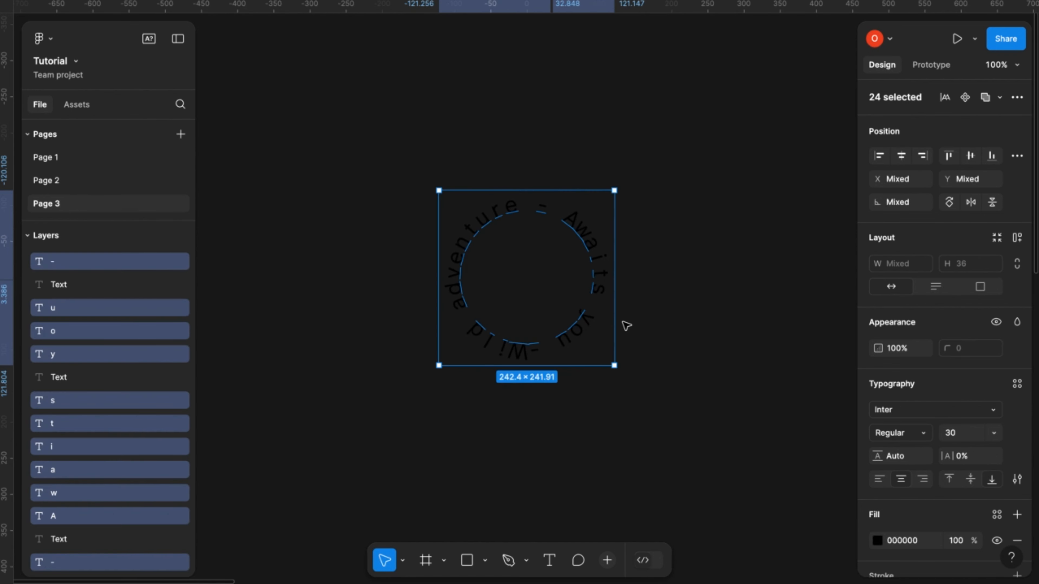
Select every letter of the generated circular text and move the ring next to the duplicated phone frame, below the tagline.
scroll(604, 353, down, 5)
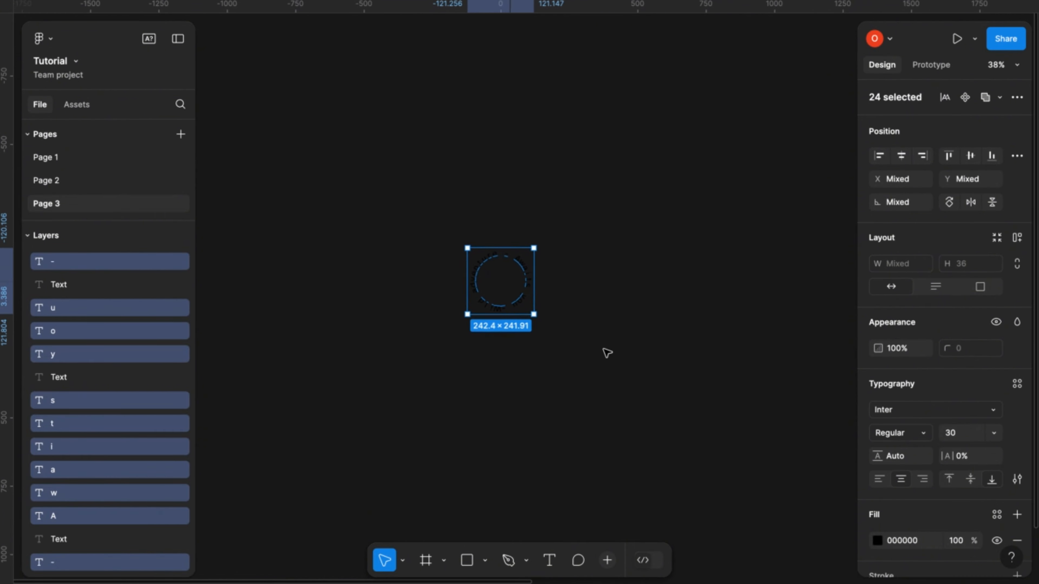
drag(403, 192, 578, 379)
scroll(557, 381, down, 5)
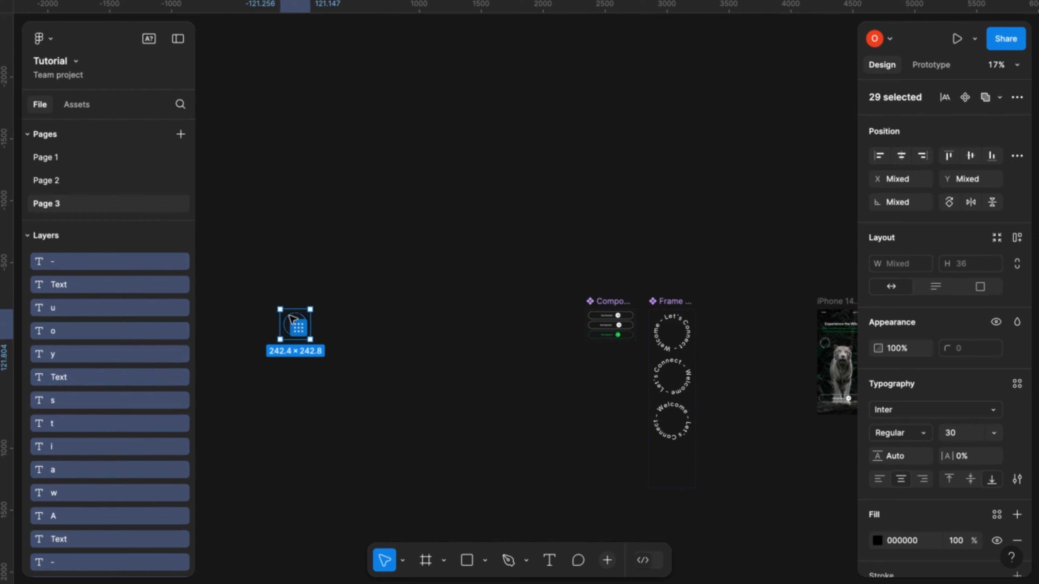
drag(292, 319, 749, 325)
scroll(749, 325, up, 5)
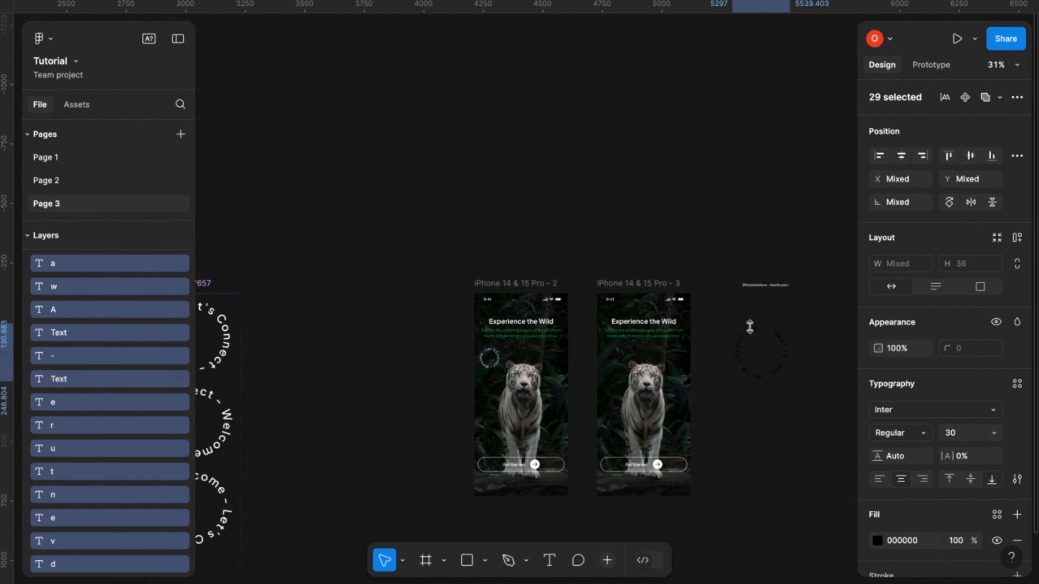
scroll(749, 326, up, 3)
scroll(749, 329, down, 5)
scroll(749, 330, right, 3)
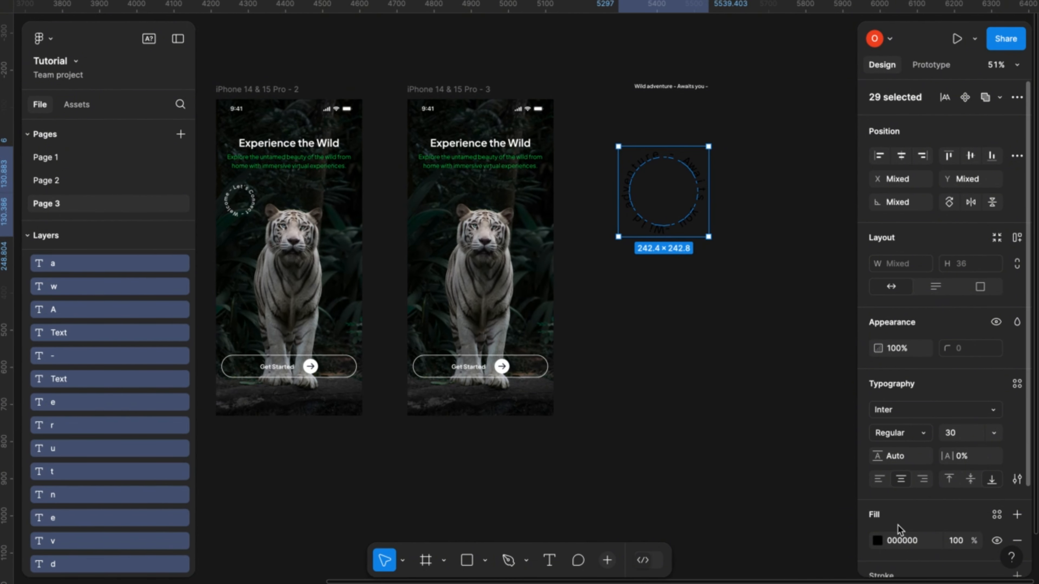
Set the fill of the circular text letters to F1F1F1.
click(892, 541)
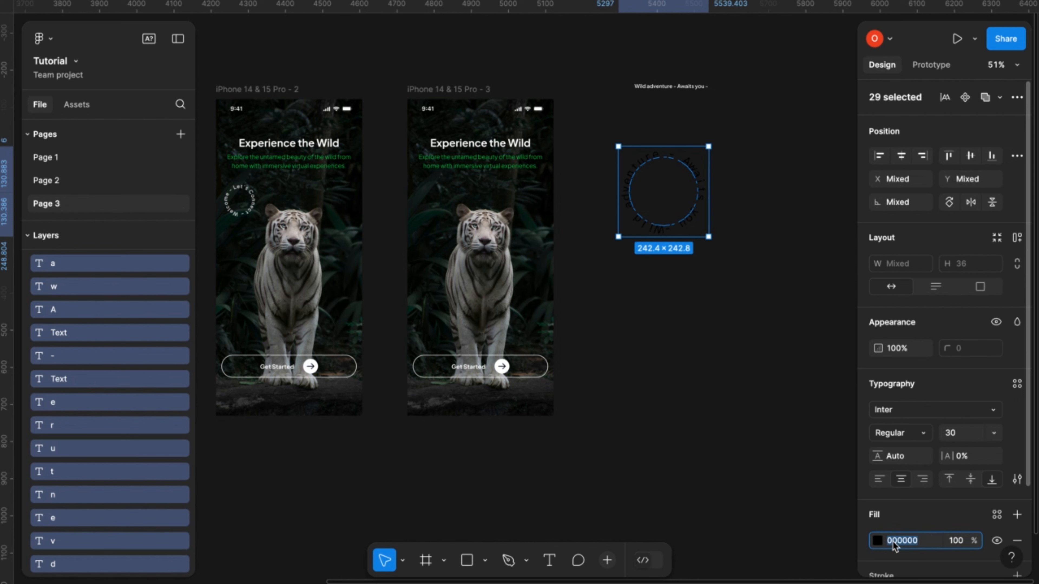
text(f1f1f1)
click(702, 362)
Rotate the hyphen between "you" and "Wild" to about -167° and nudge it 2 px right to even the spacing.
scroll(687, 245, up, 3)
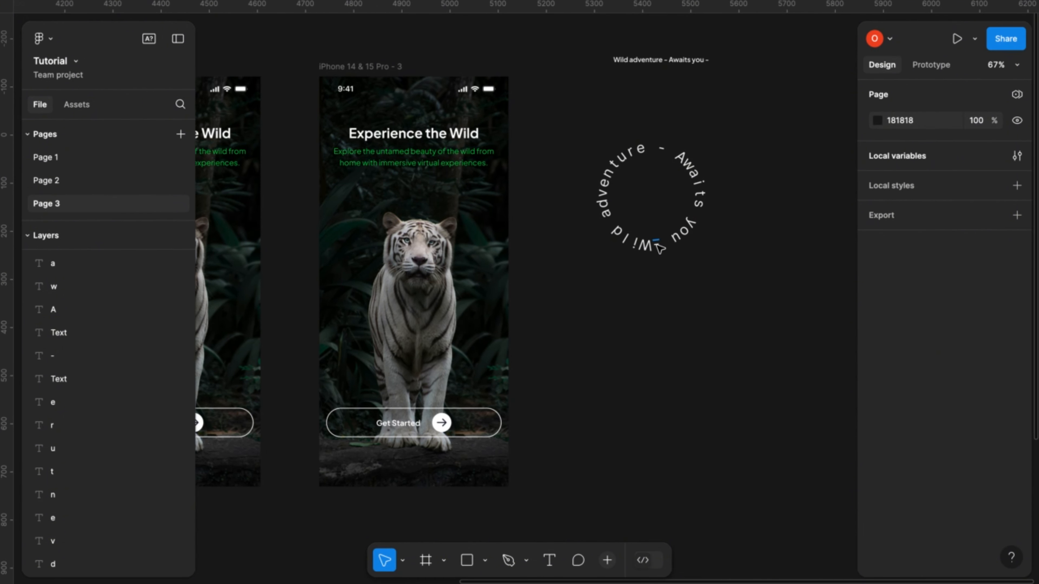
scroll(661, 247, up, 3)
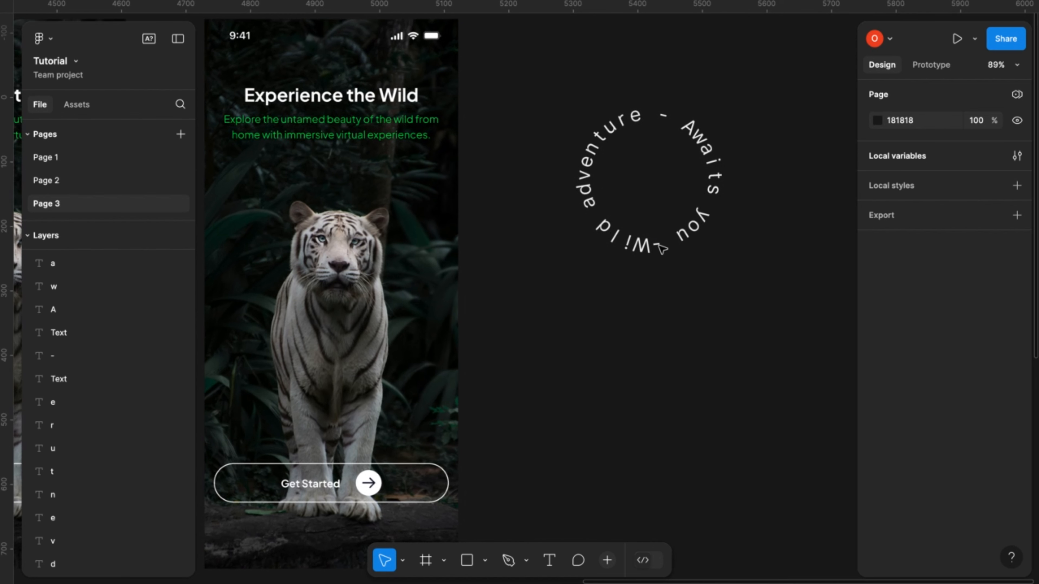
click(658, 246)
drag(659, 247, 659, 245)
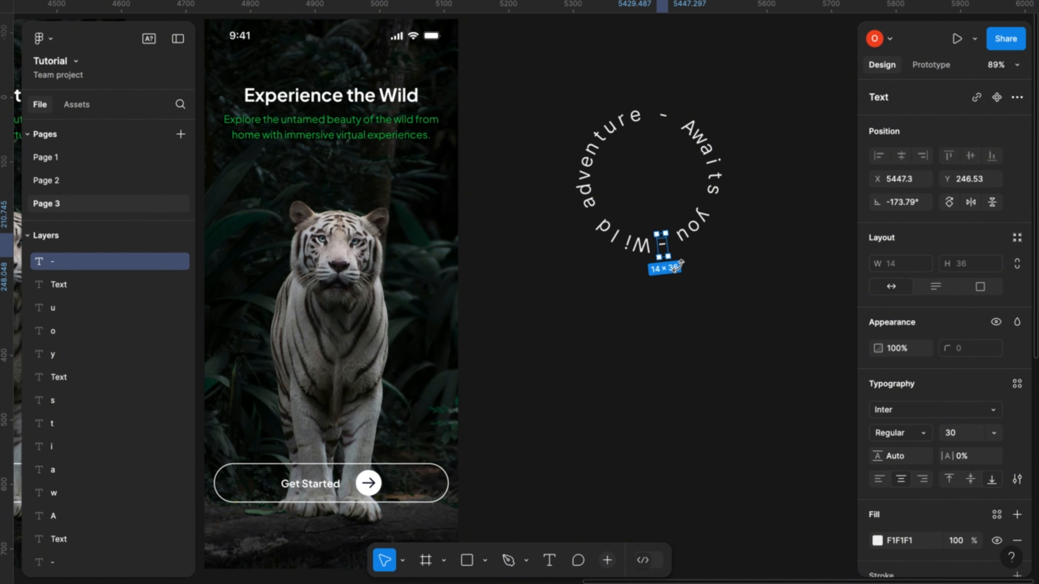
drag(678, 265, 679, 267)
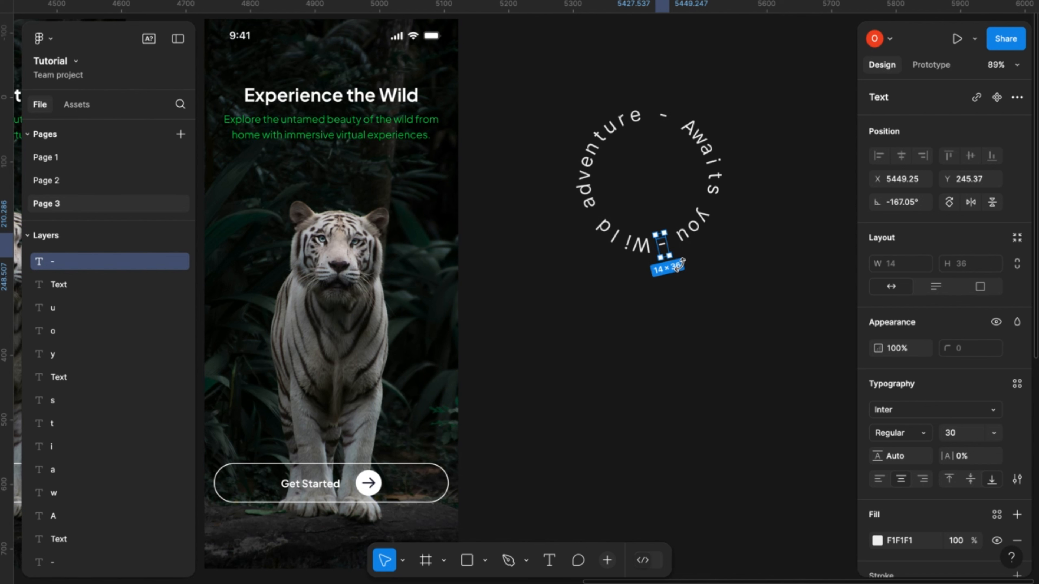
key(Right)
key(Right)
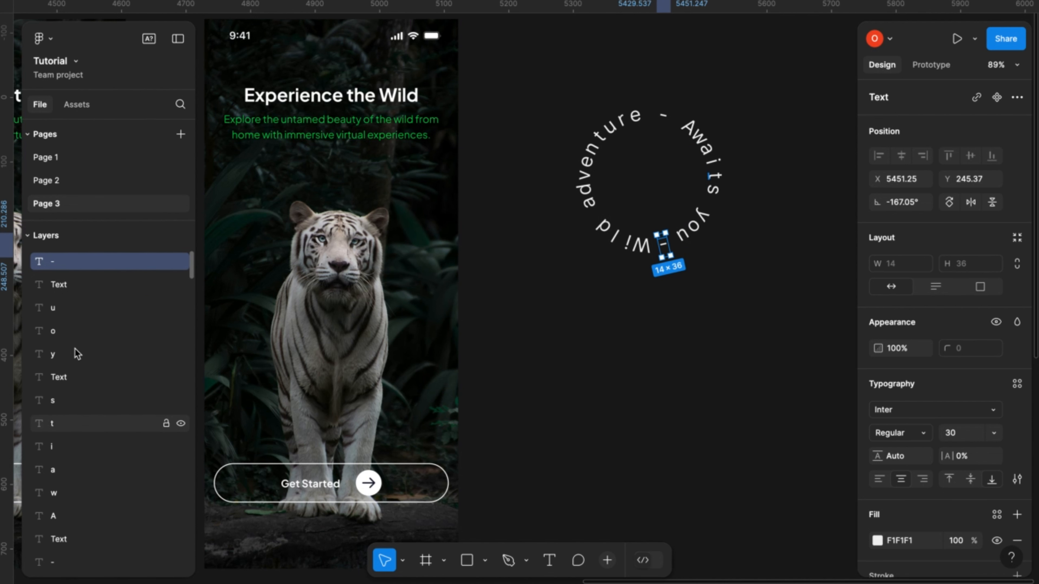
Select all the letter layers of the circular text and set their font to Plus Jakarta Sans.
scroll(82, 444, down, 2)
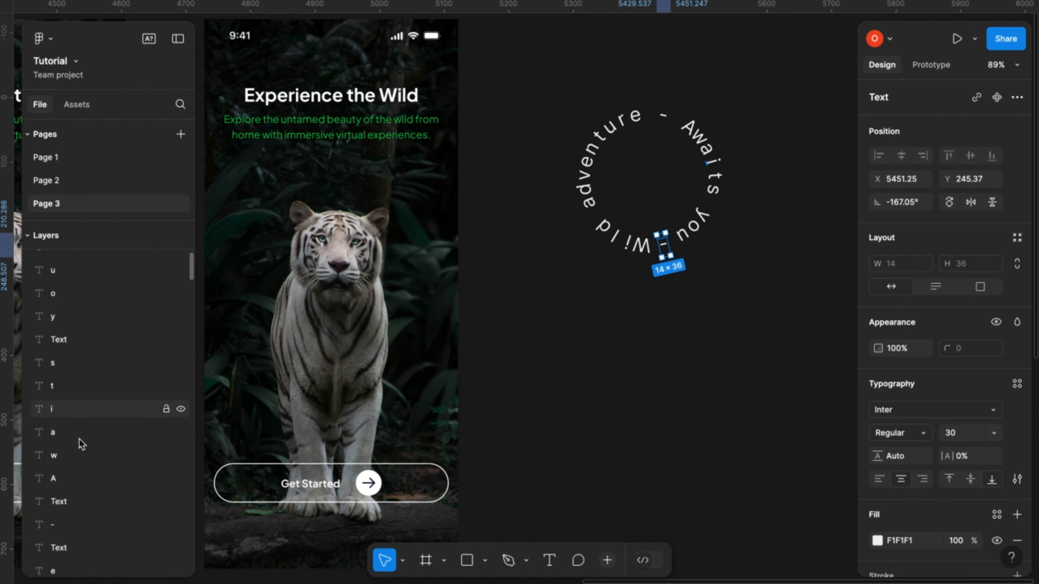
scroll(82, 443, down, 15)
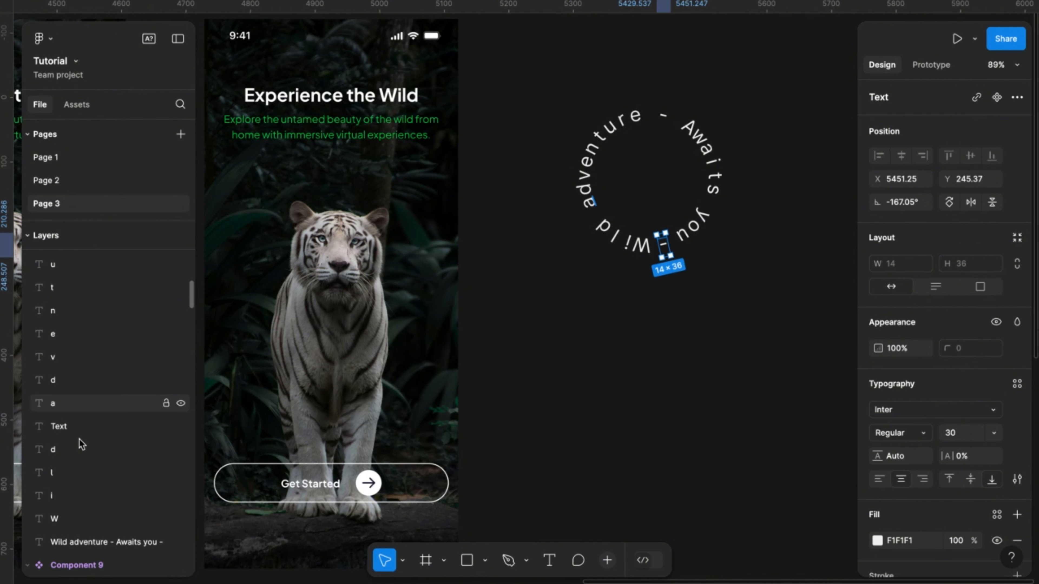
scroll(82, 444, down, 2)
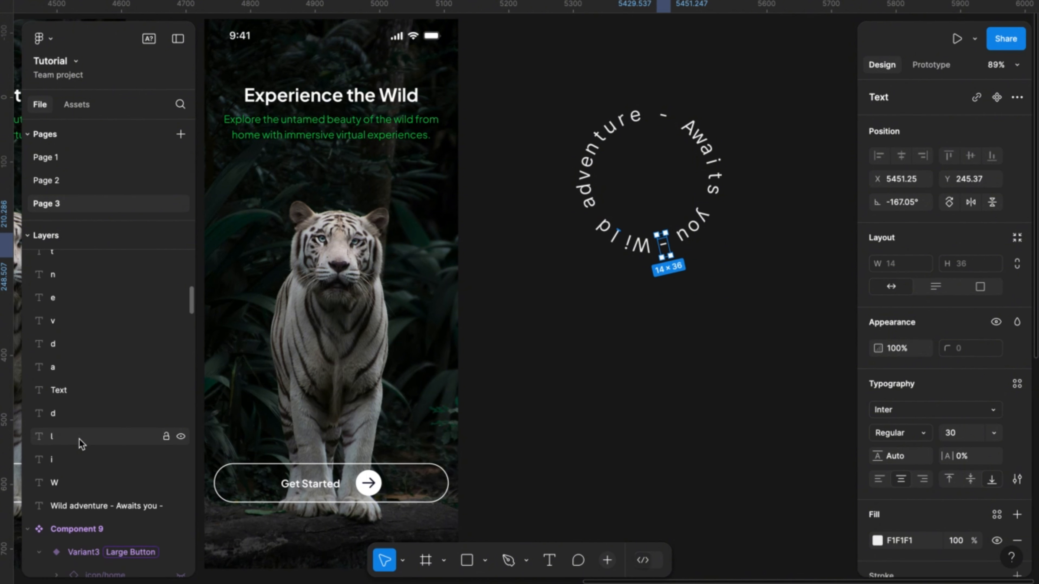
shift+click(73, 483)
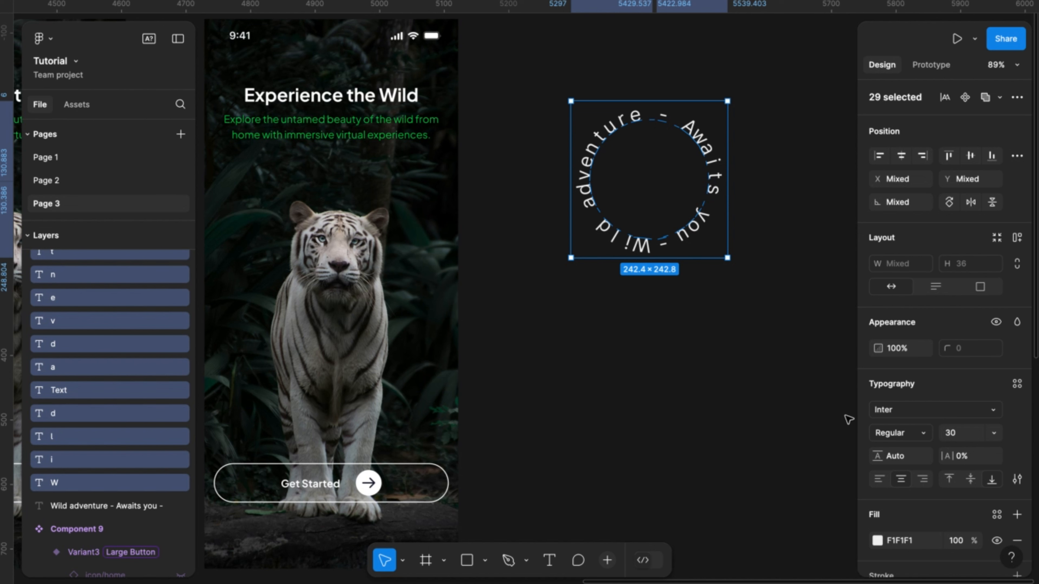
click(899, 416)
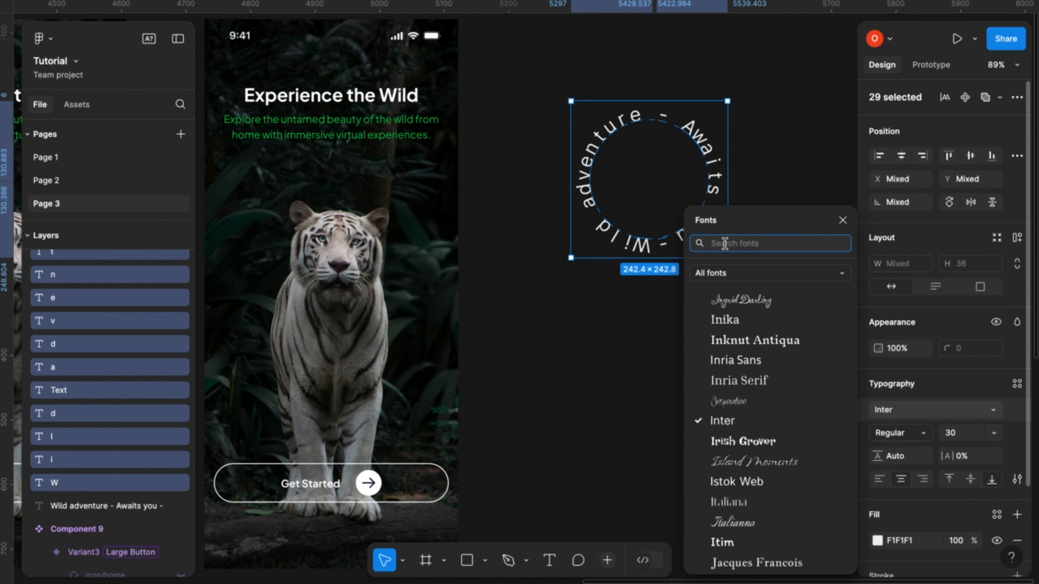
text(plu)
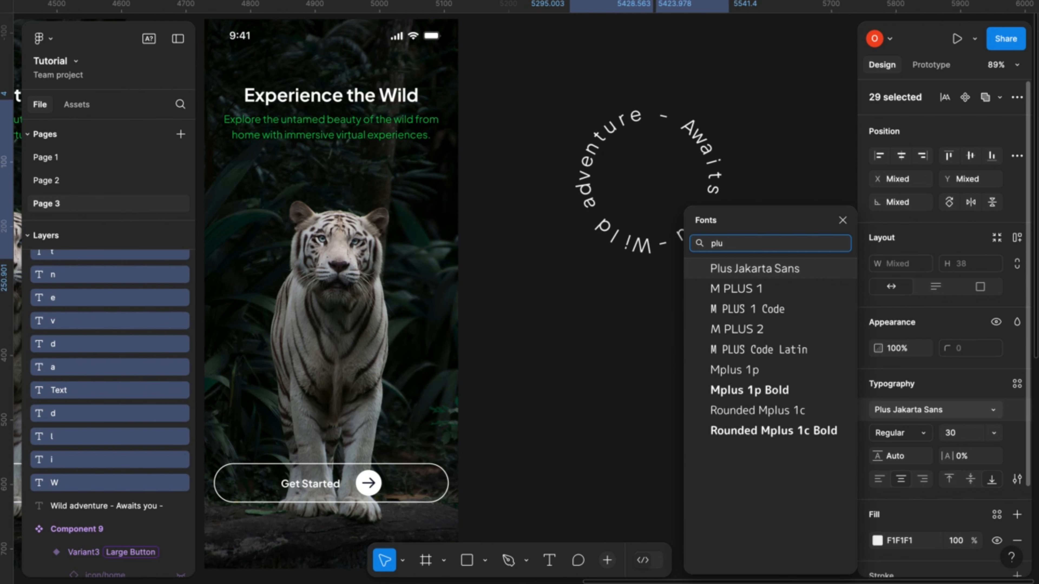
click(765, 269)
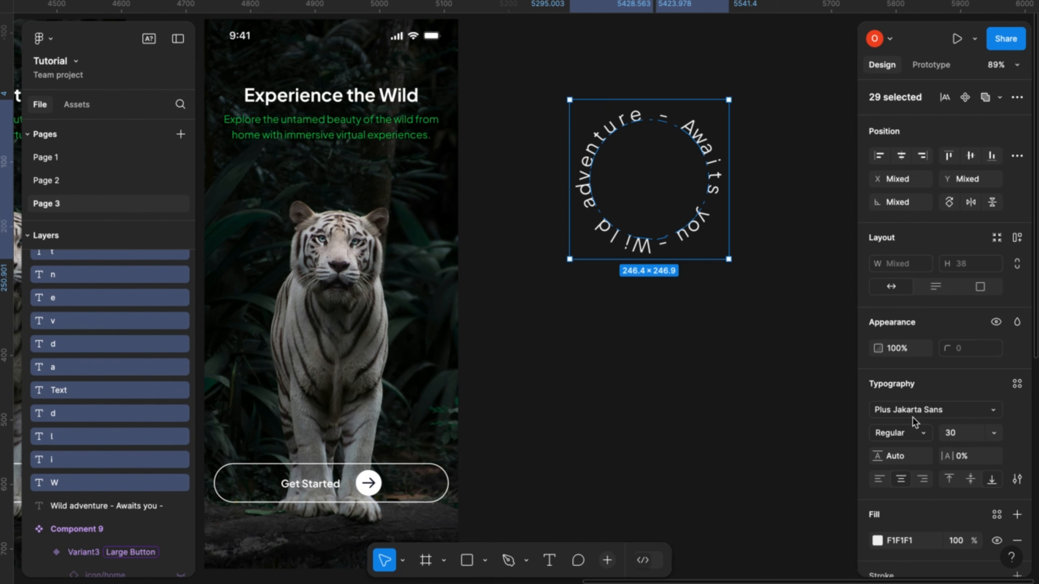
Set the circular text letters to Bold weight and group them into one object.
click(923, 434)
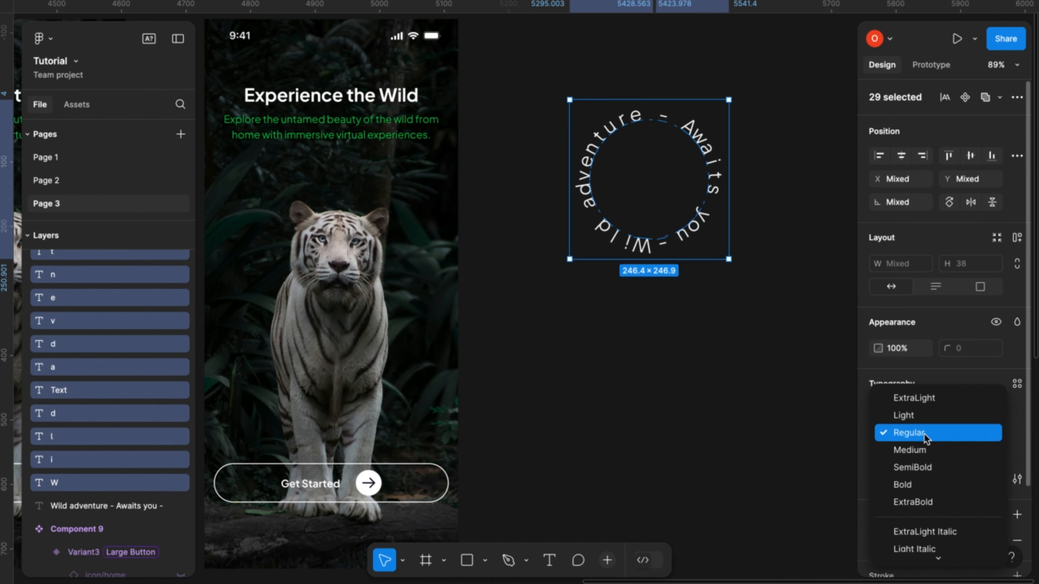
click(908, 483)
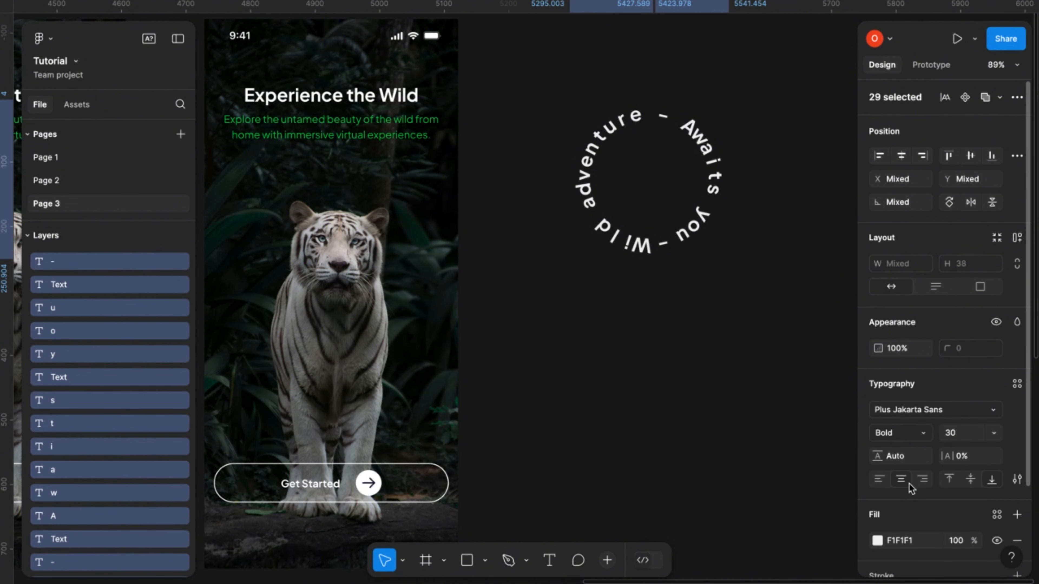
click(995, 434)
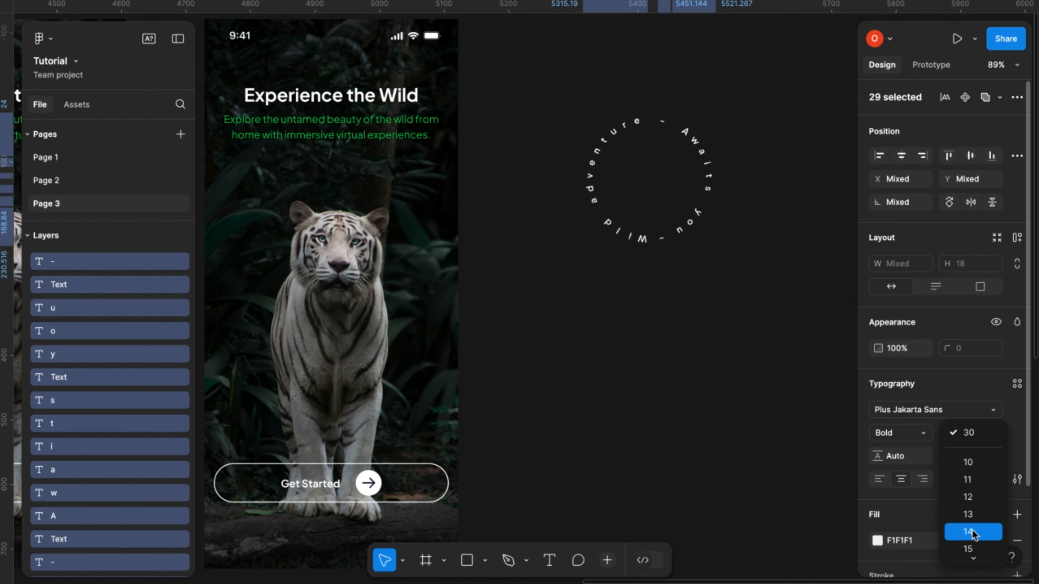
click(1007, 409)
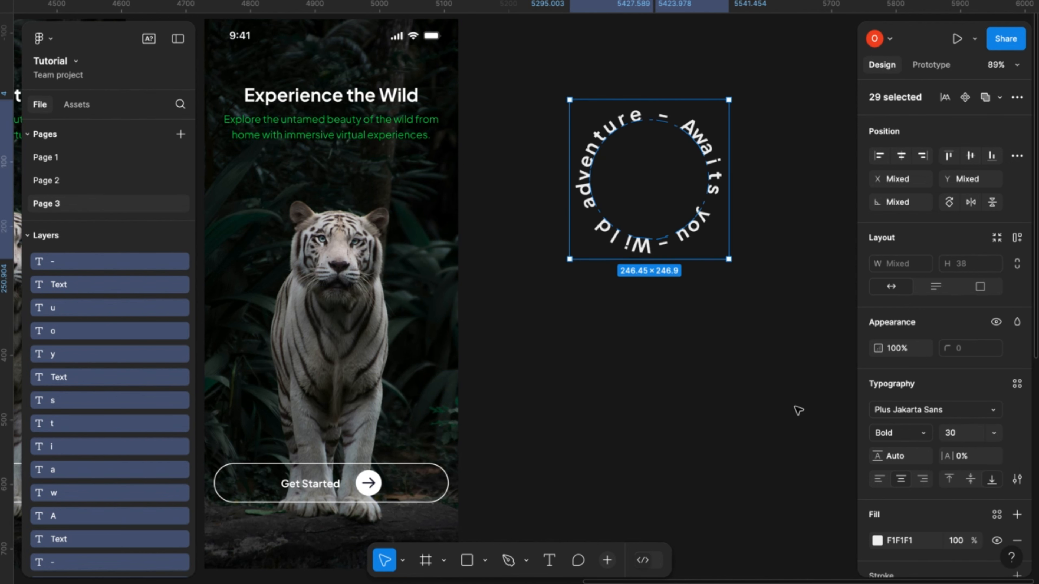
scroll(695, 202, right, 3)
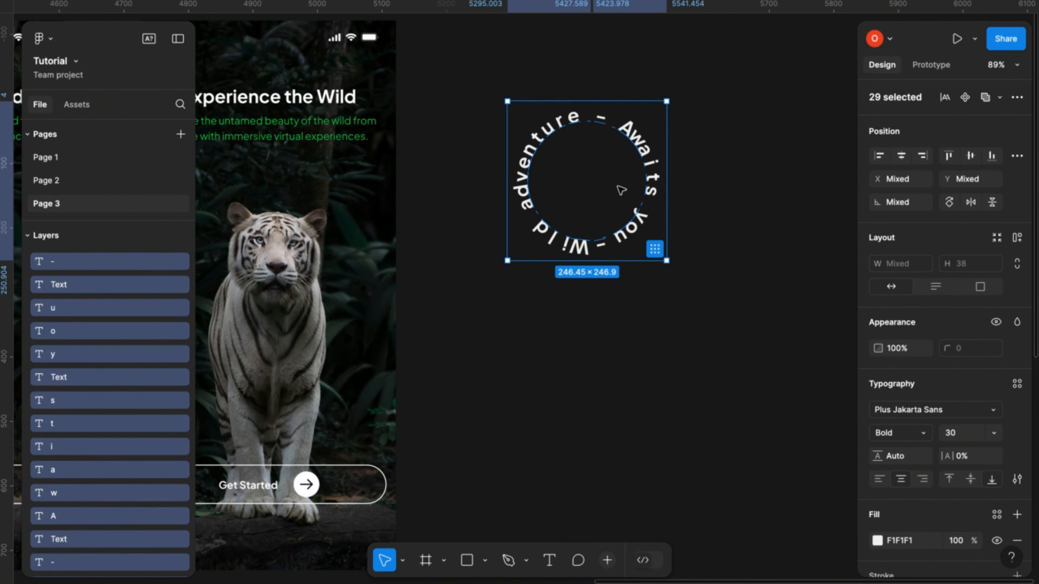
key(ctrl+g)
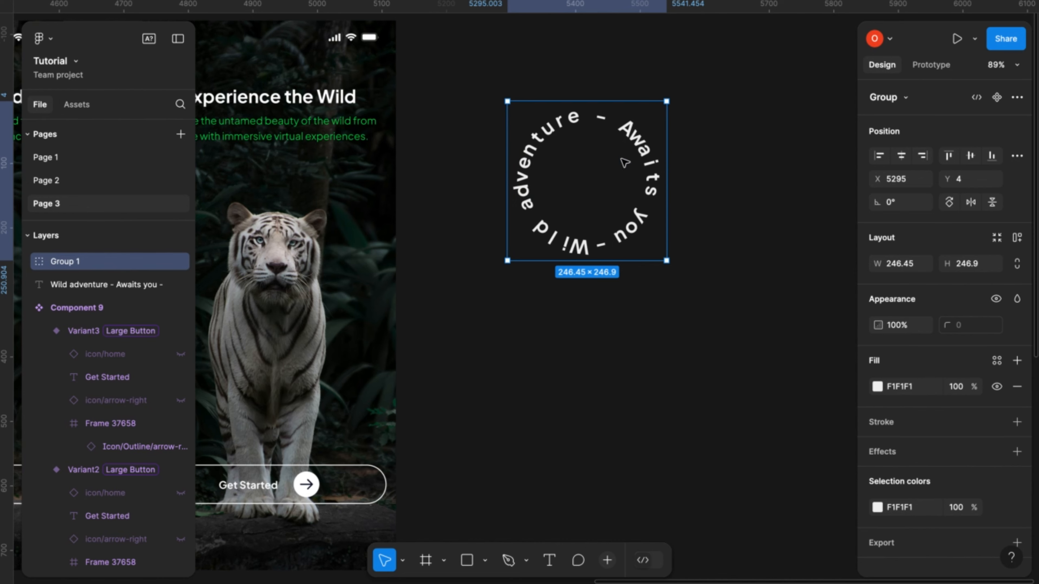
Move the circular text group into the empty canvas area to X 5551, Y -55 and wrap it in a frame.
scroll(595, 200, down, 3)
scroll(595, 199, right, 2)
scroll(595, 200, up, 2)
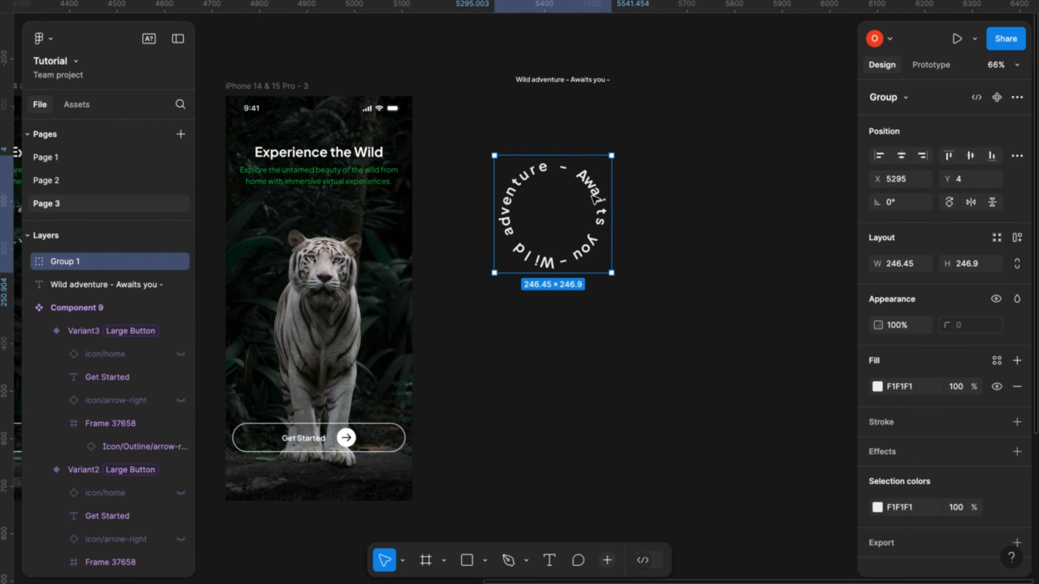
scroll(566, 213, down, 3)
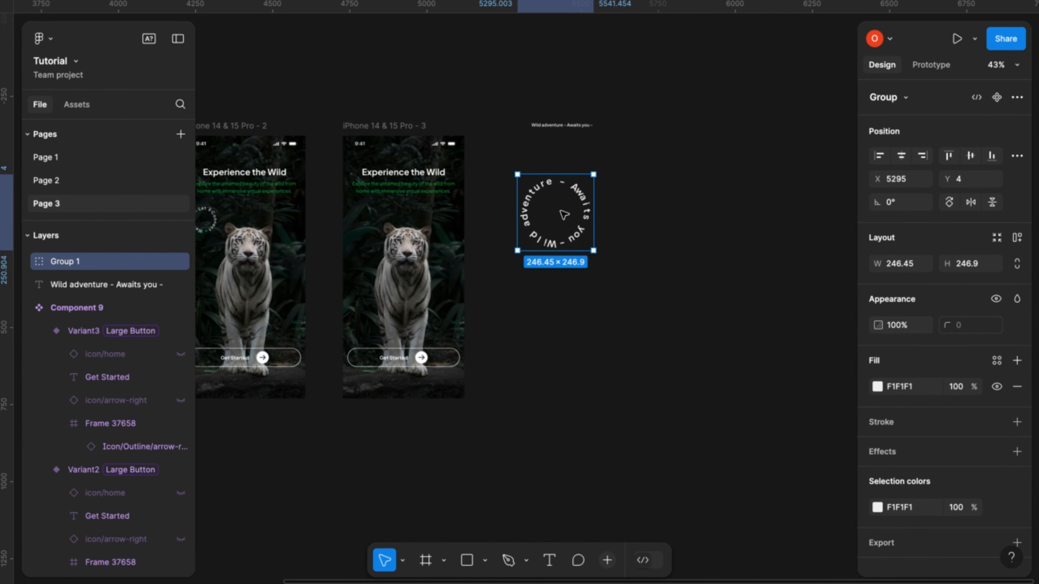
drag(509, 214, 589, 198)
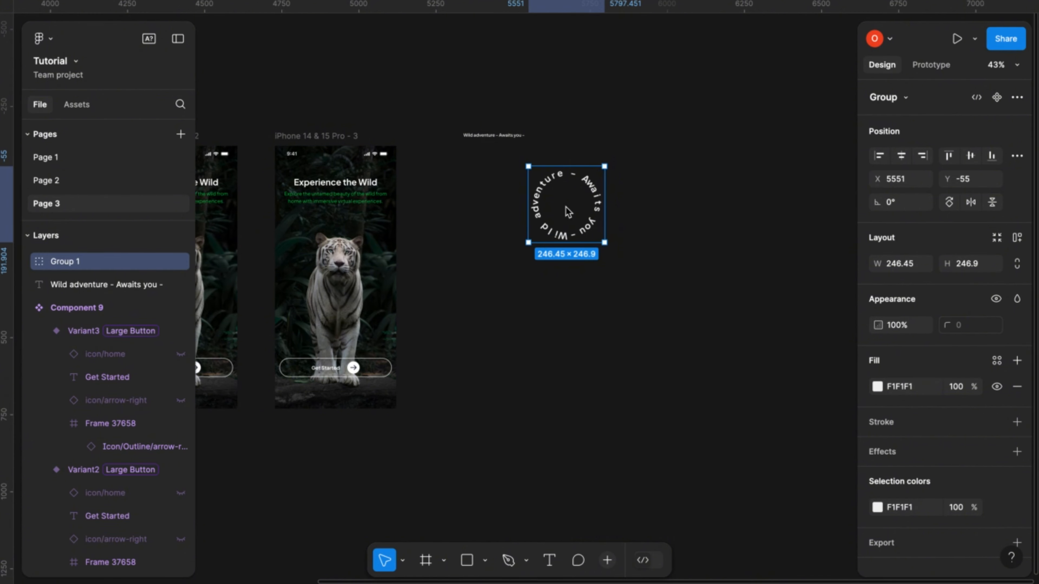
right_click(568, 212)
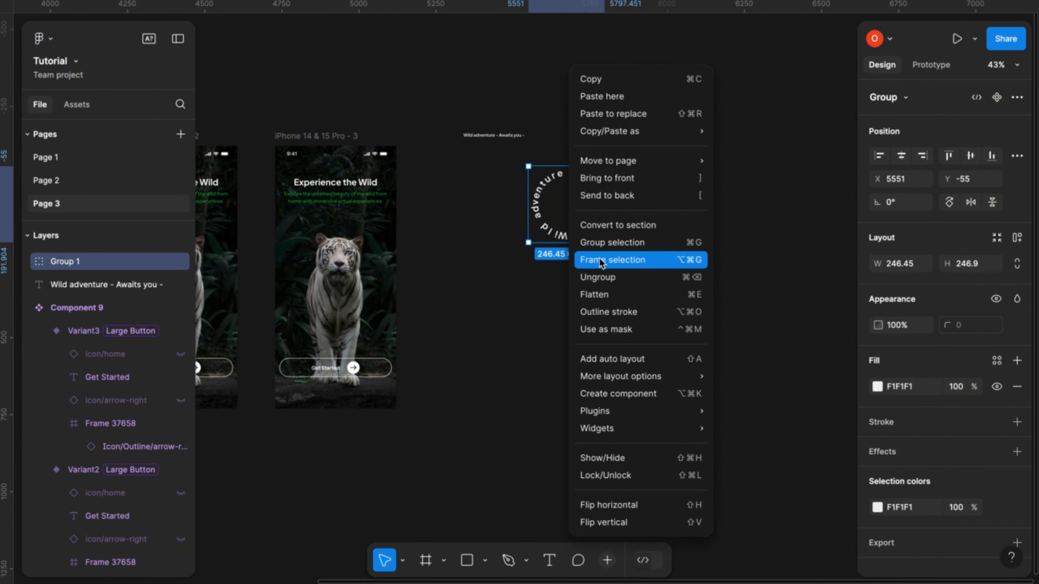
click(618, 268)
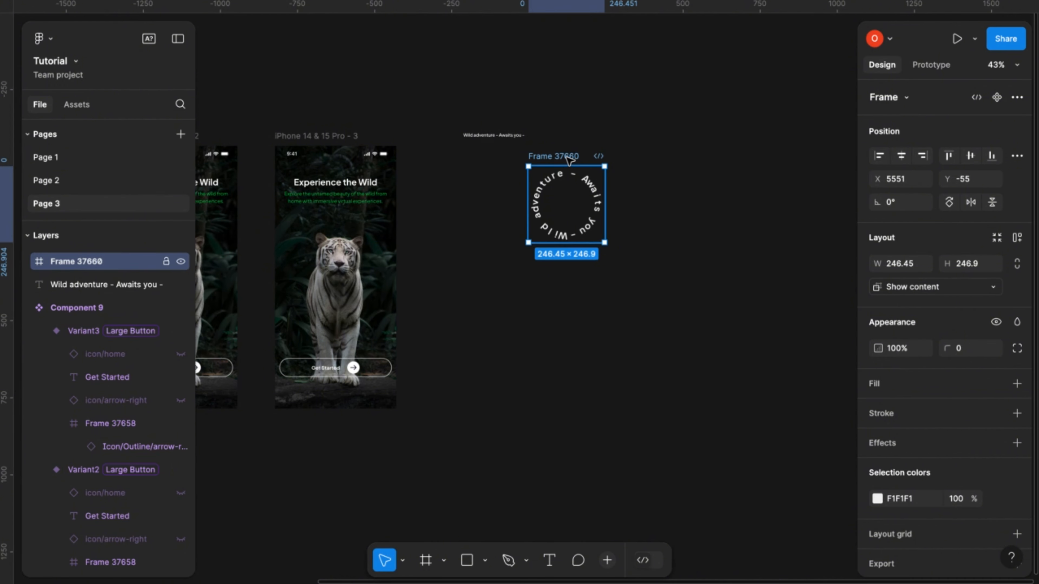
Turn the framed circular text into a component and add two variants to it.
click(998, 98)
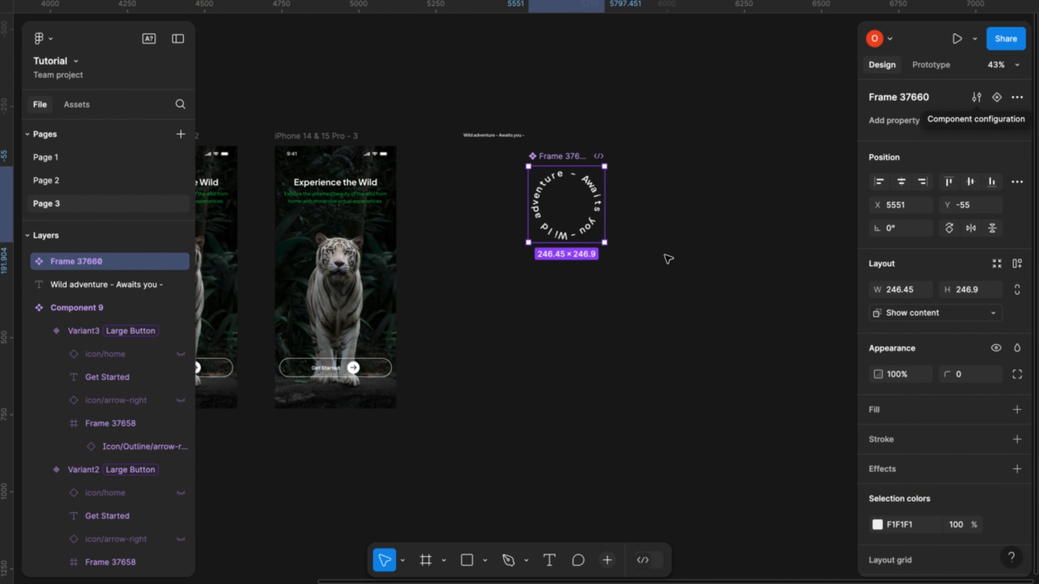
click(997, 98)
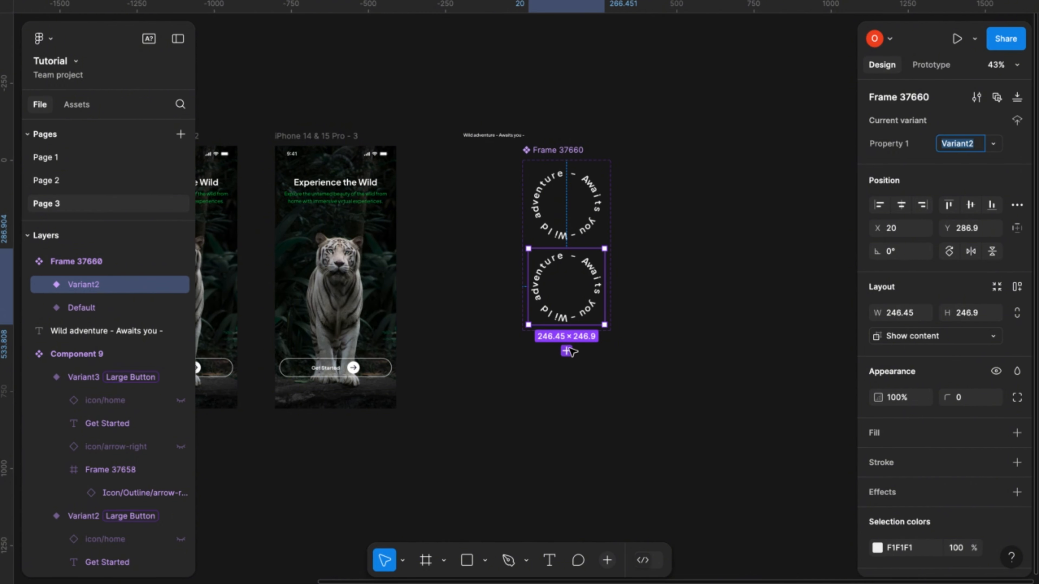
click(566, 351)
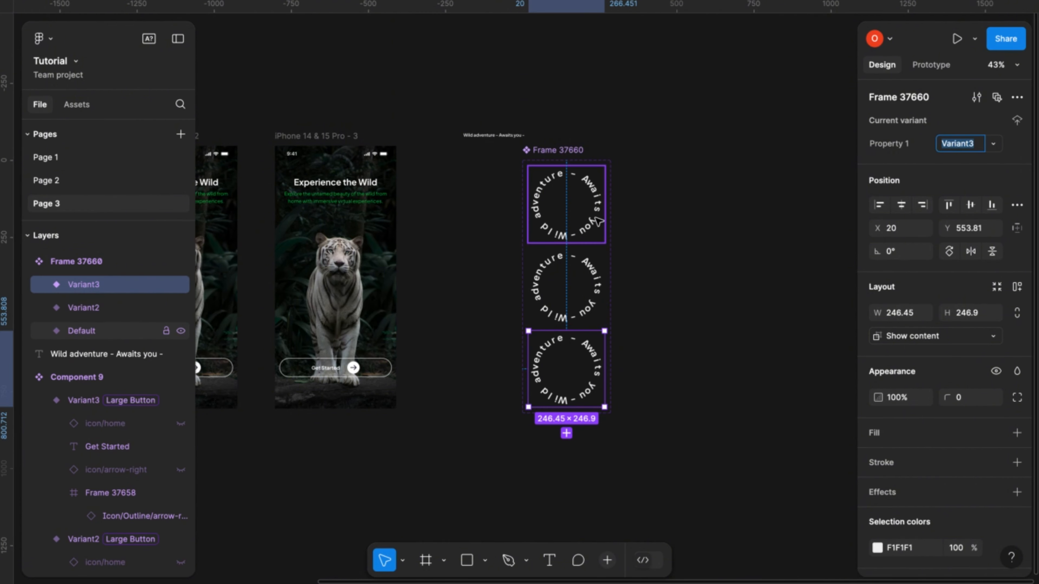
Rotate the text group inside Variant2 by about a third of a turn counter-clockwise so "Awaits you" runs across the upper arc.
click(595, 217)
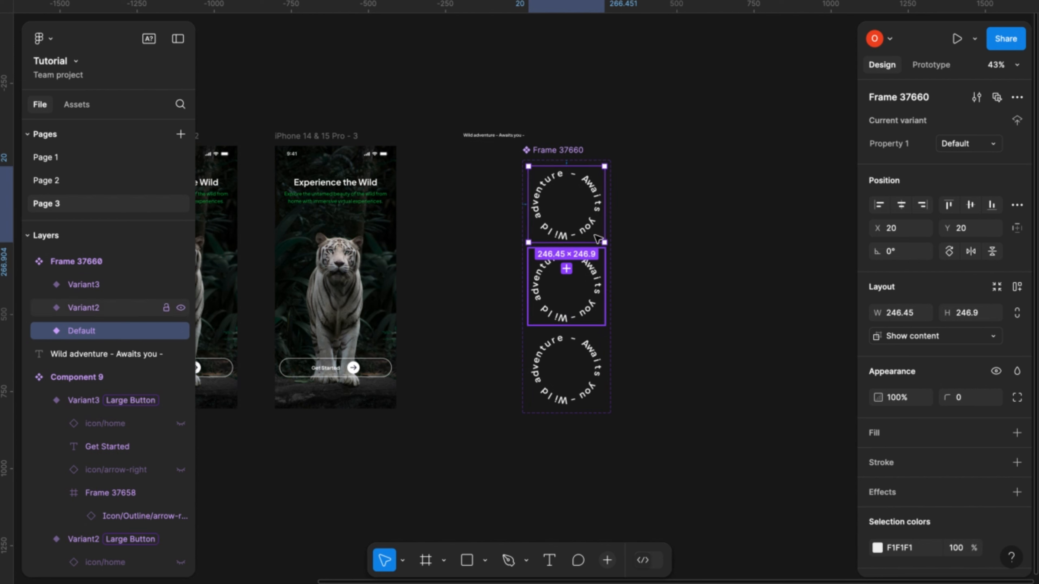
click(590, 284)
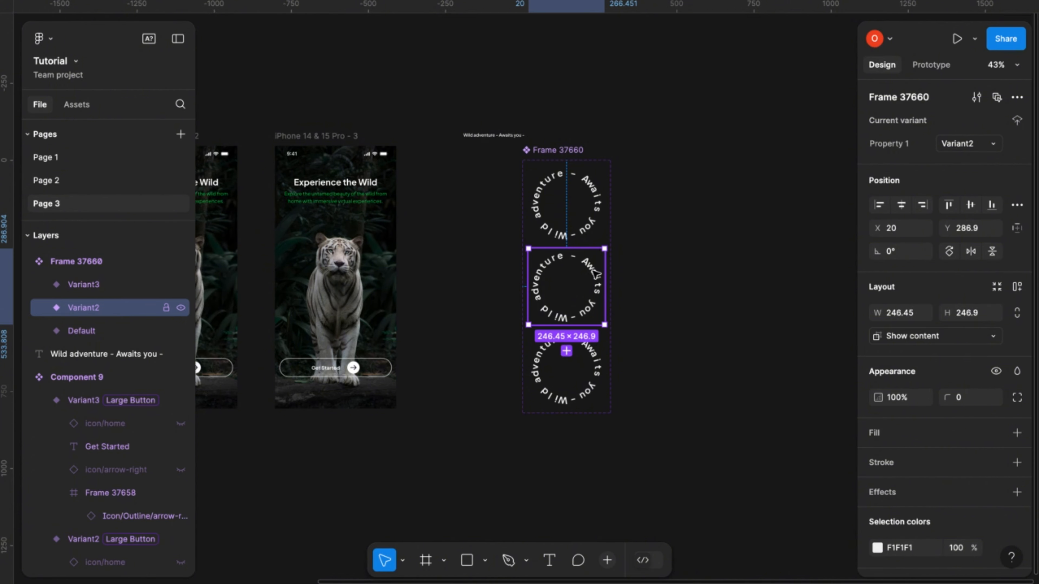
click(40, 308)
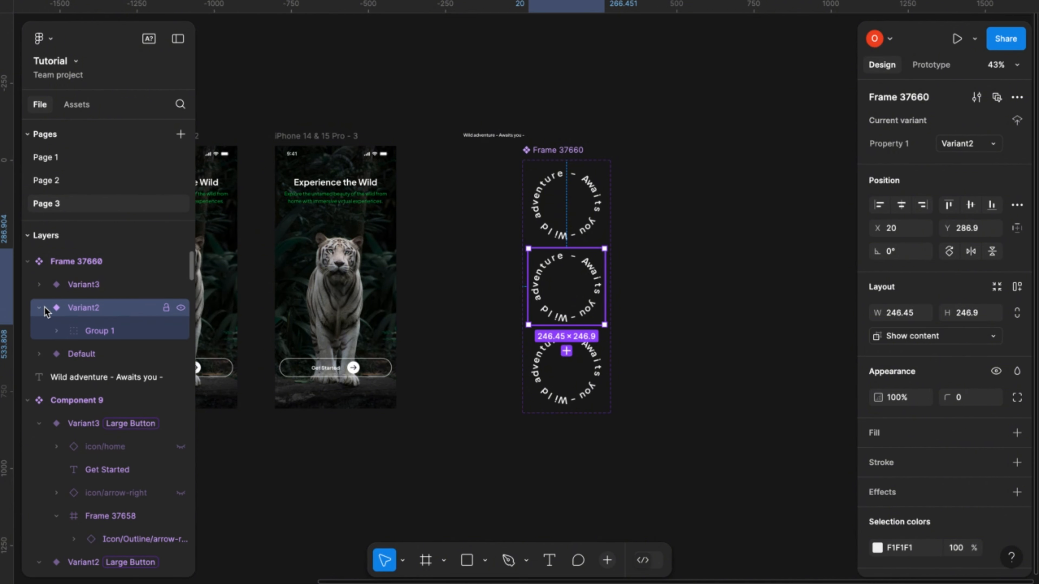
click(102, 332)
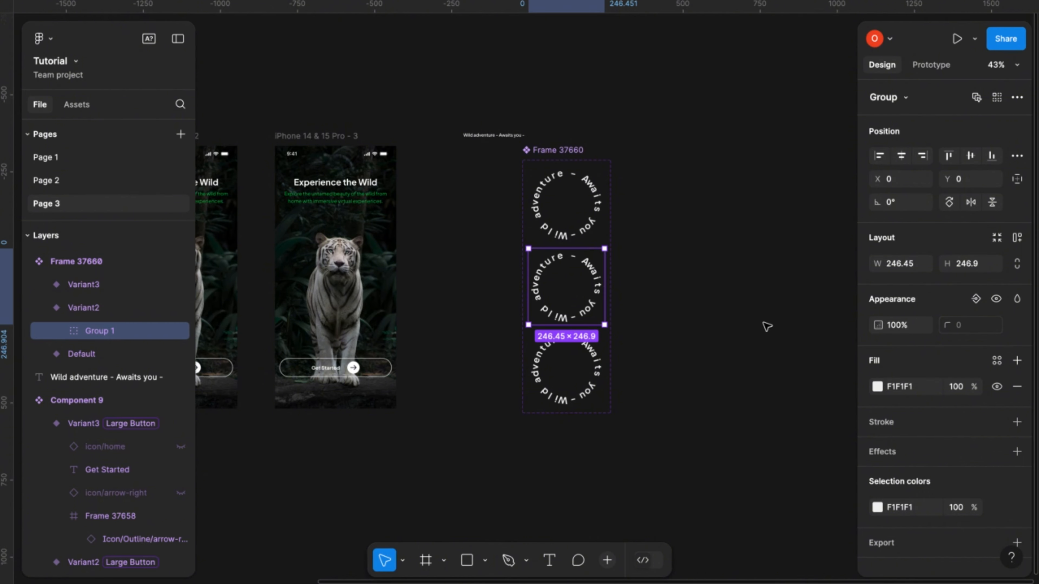
click(893, 204)
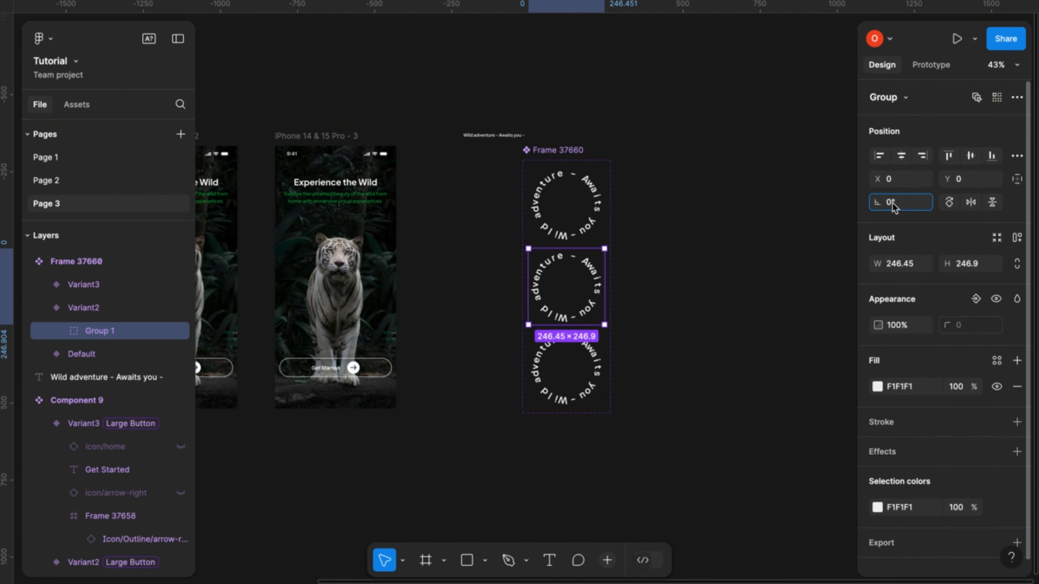
key(BackSpace)
click(637, 325)
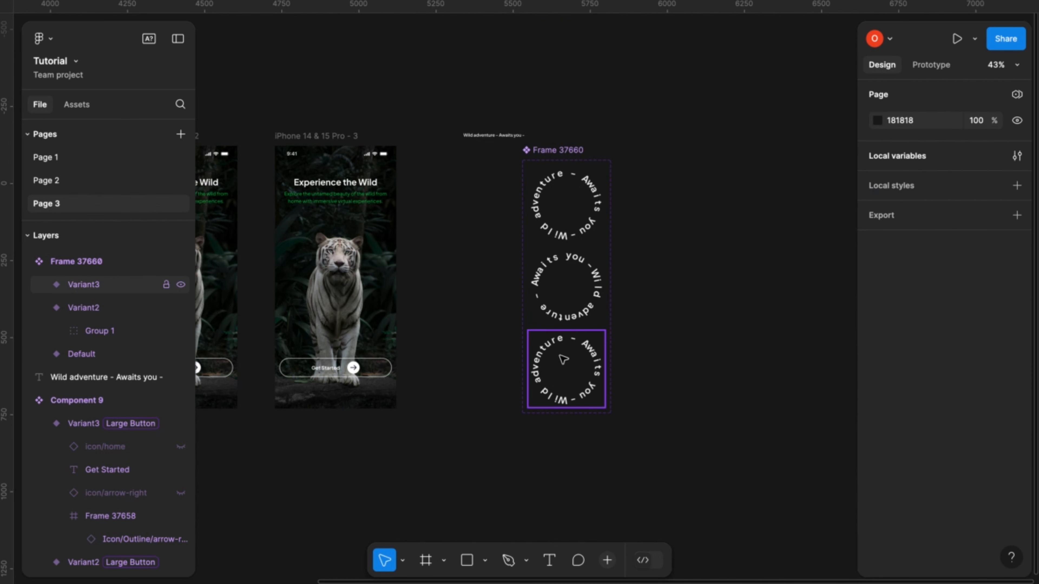
Rotate the text group inside Variant3 by about a third of a turn clockwise so "Wild adventure" runs across the upper arc.
click(563, 348)
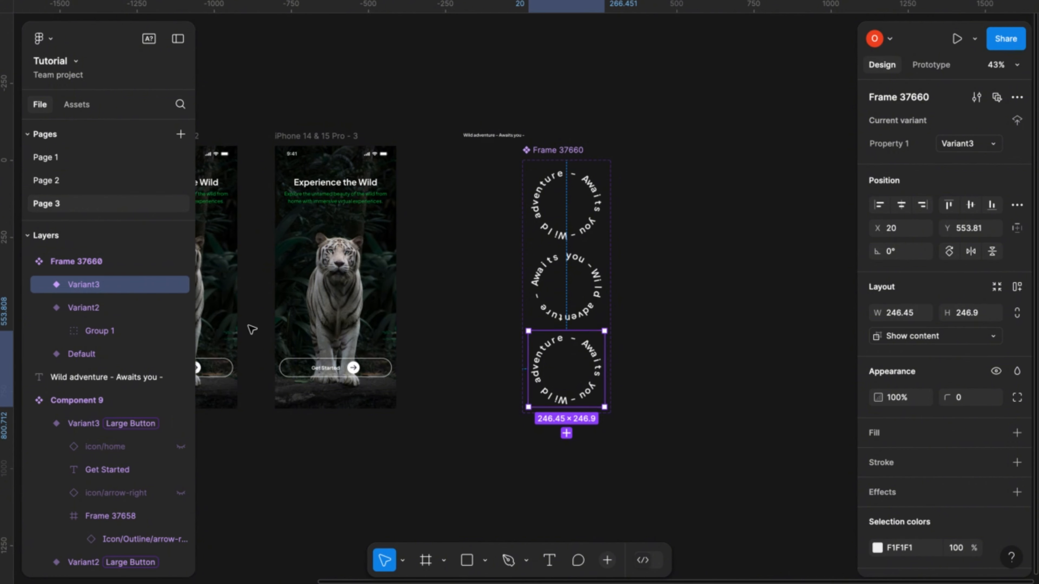
click(40, 286)
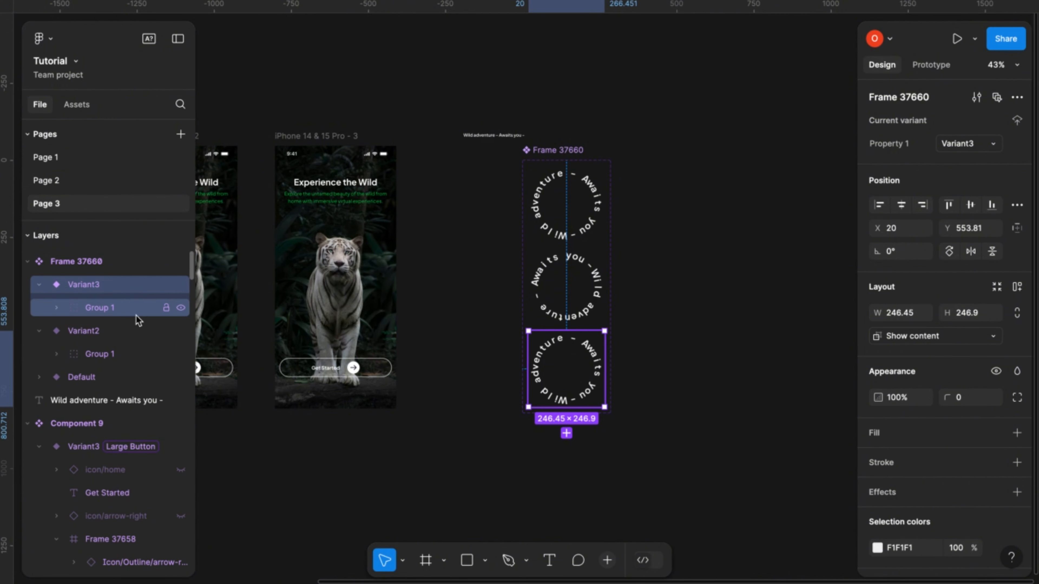
click(118, 312)
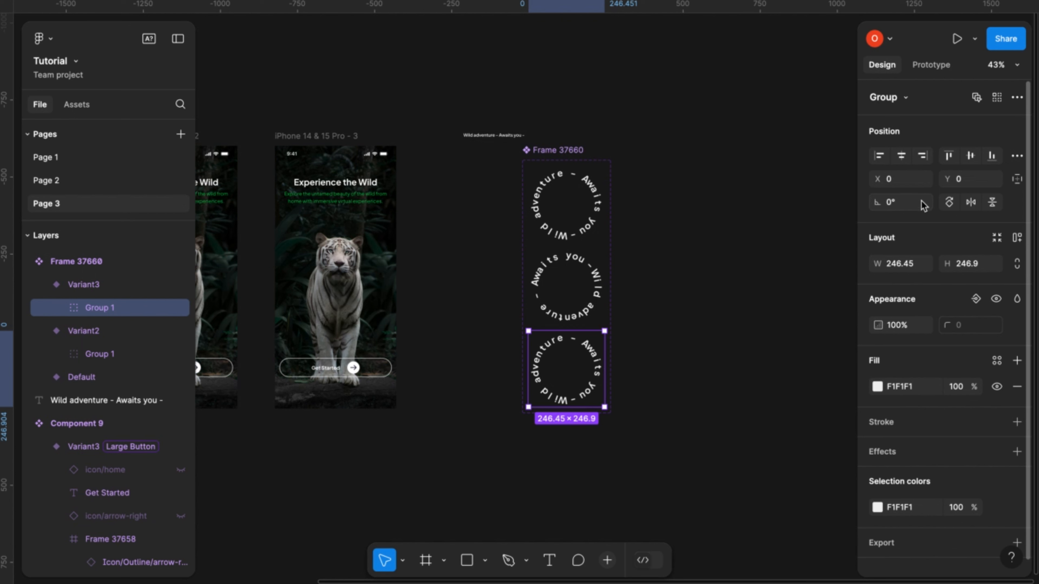
click(891, 205)
key(BackSpace)
click(669, 395)
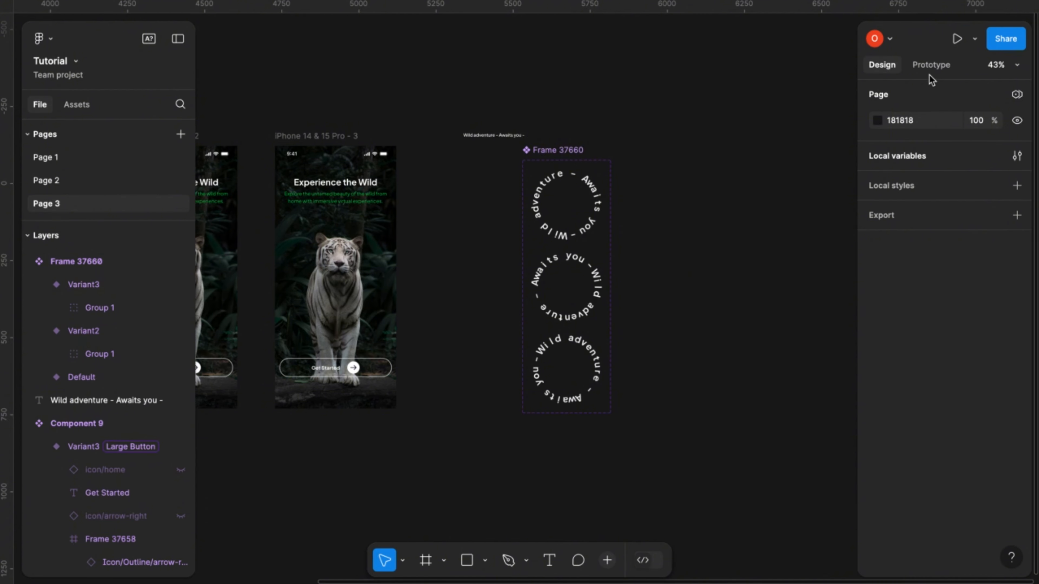
Add a prototype interaction from the Default variant to Variant2, triggered after a 1 ms delay with Smart animate.
click(933, 64)
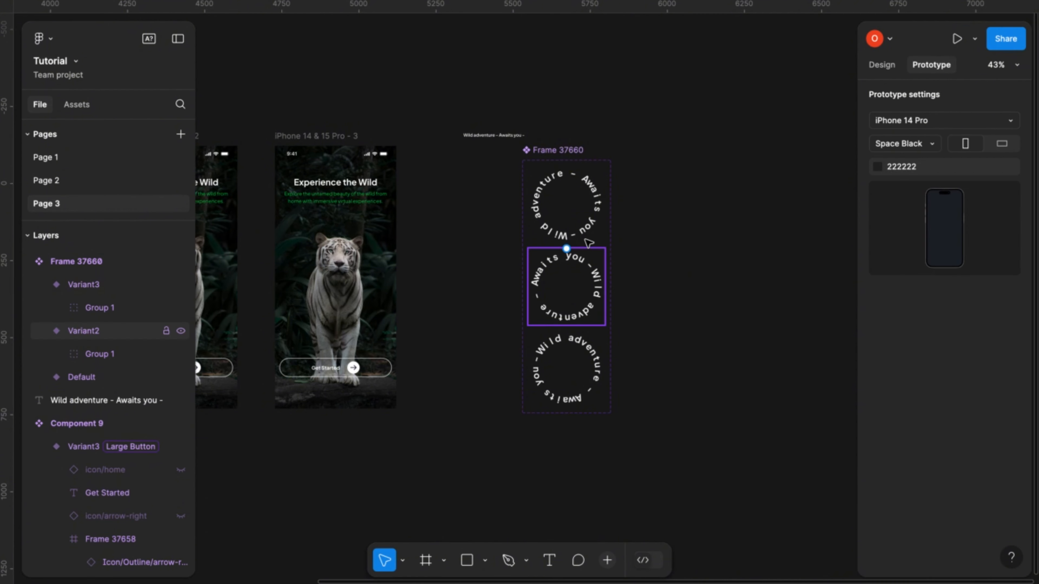
click(588, 223)
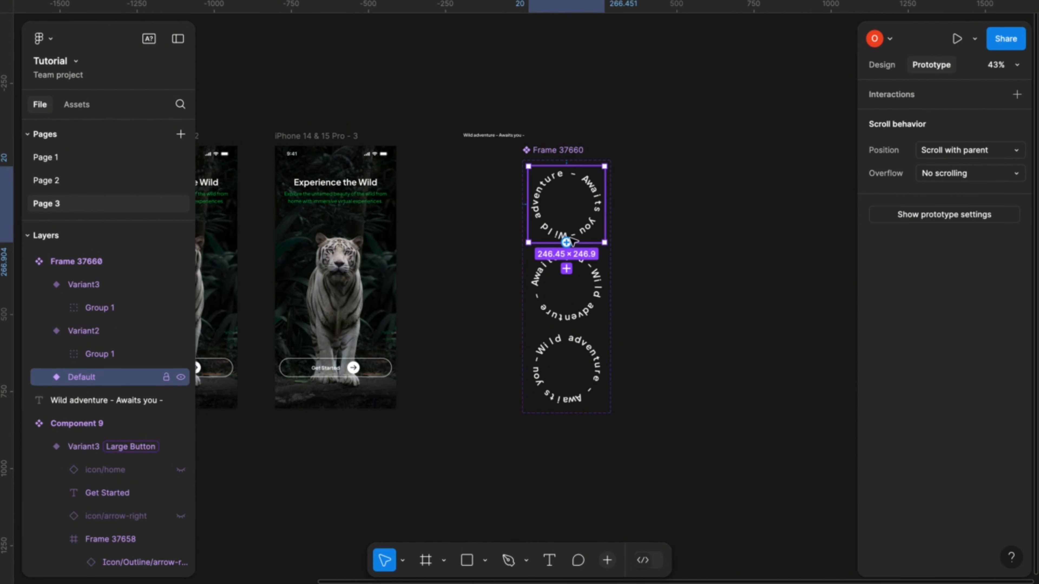
drag(567, 242, 570, 261)
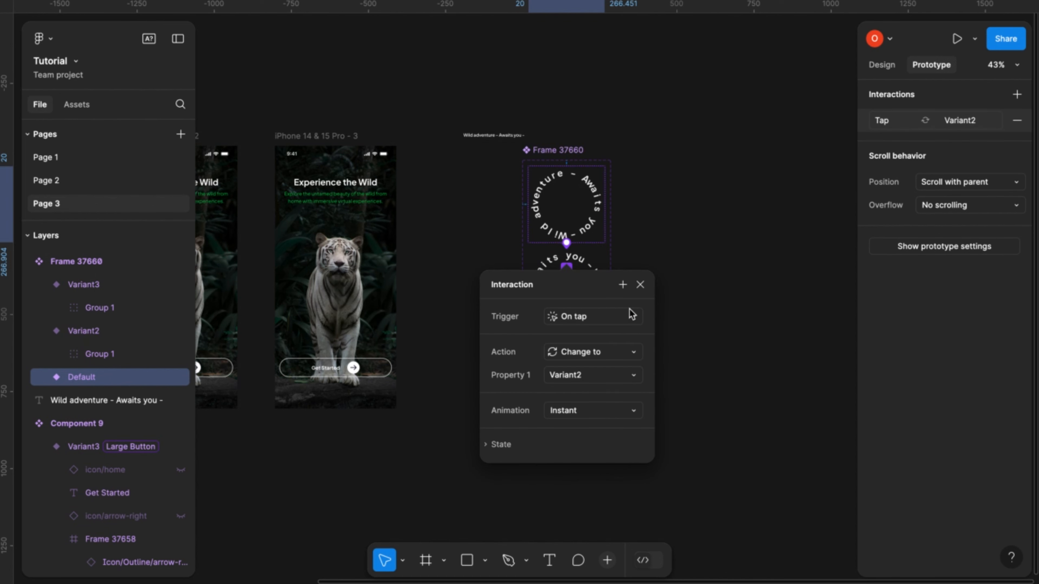
click(633, 320)
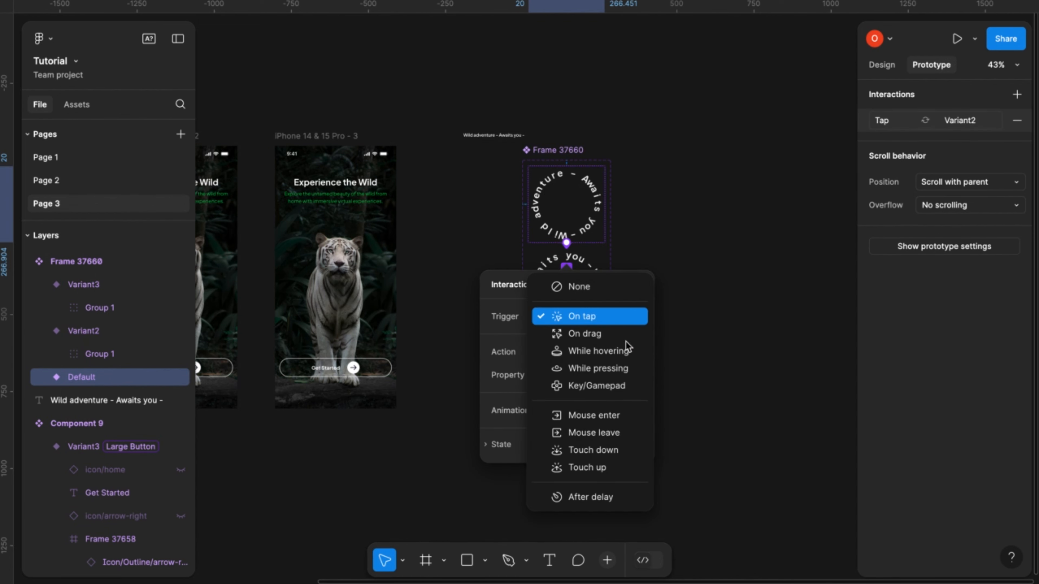
click(601, 498)
click(593, 343)
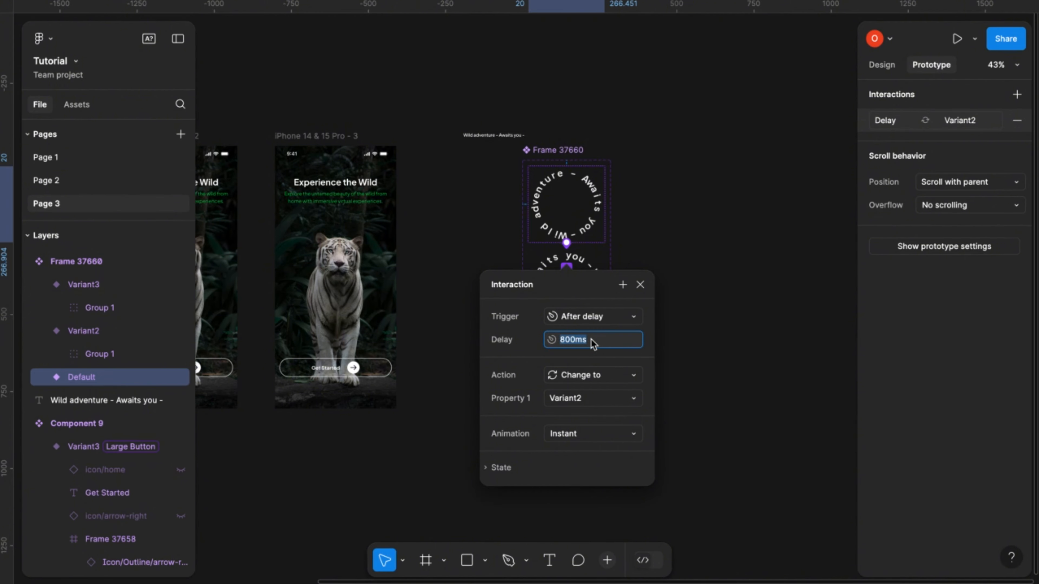
text(1)
click(635, 439)
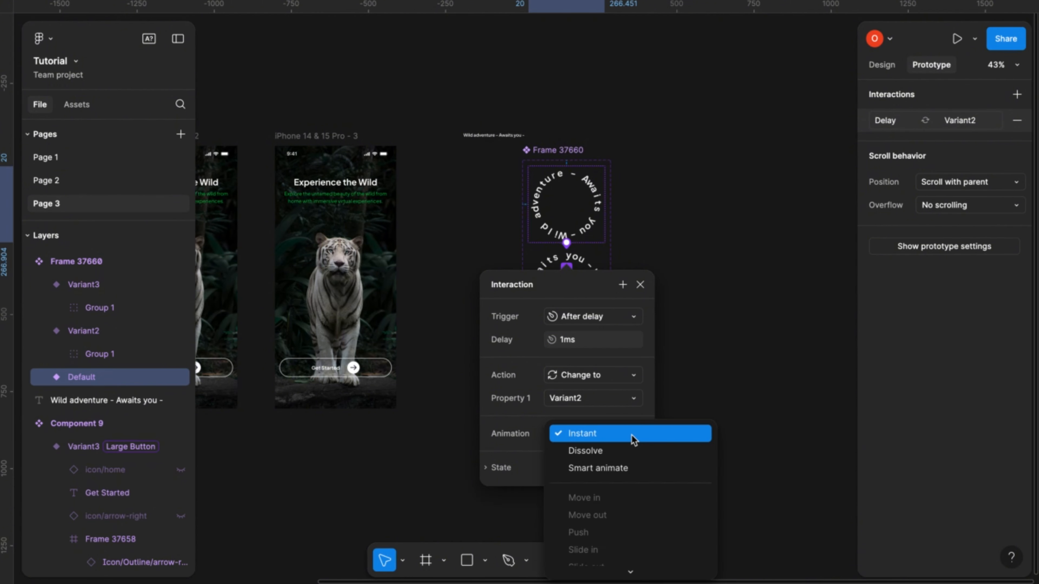
click(605, 470)
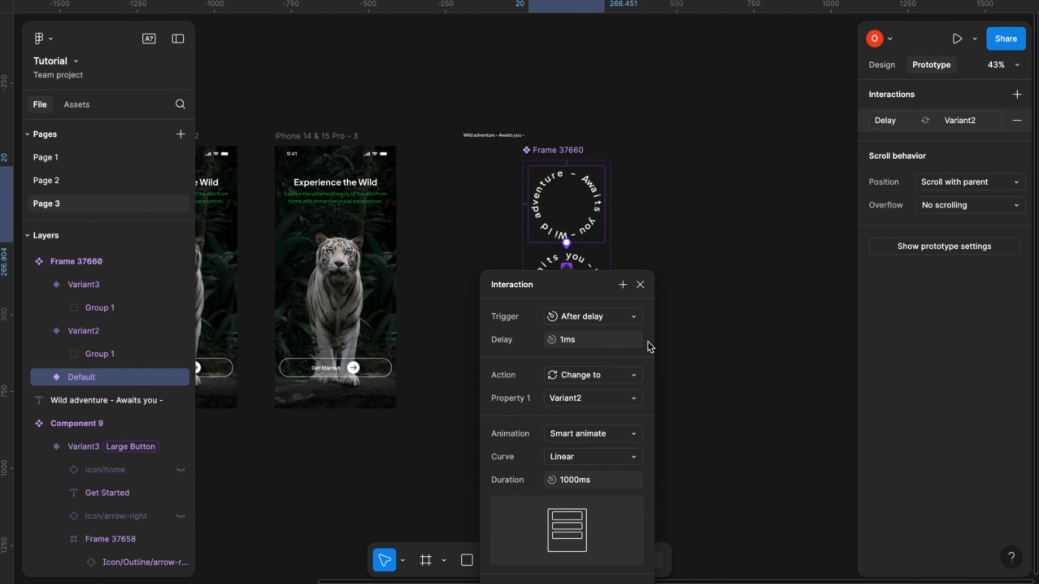
click(640, 285)
Add a prototype interaction from Variant2 to Variant3, triggered after a 1 ms delay.
click(596, 309)
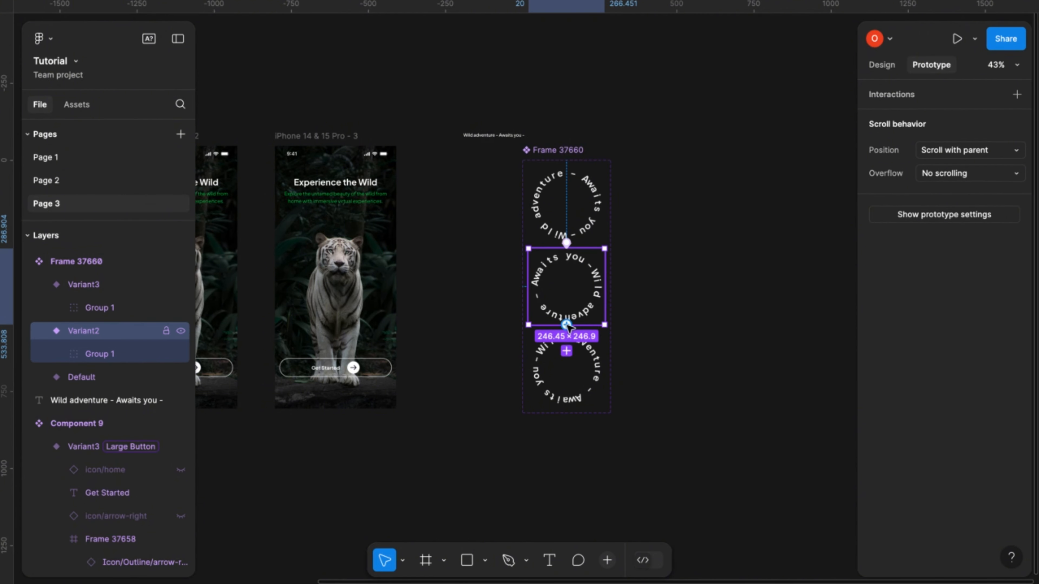
click(569, 346)
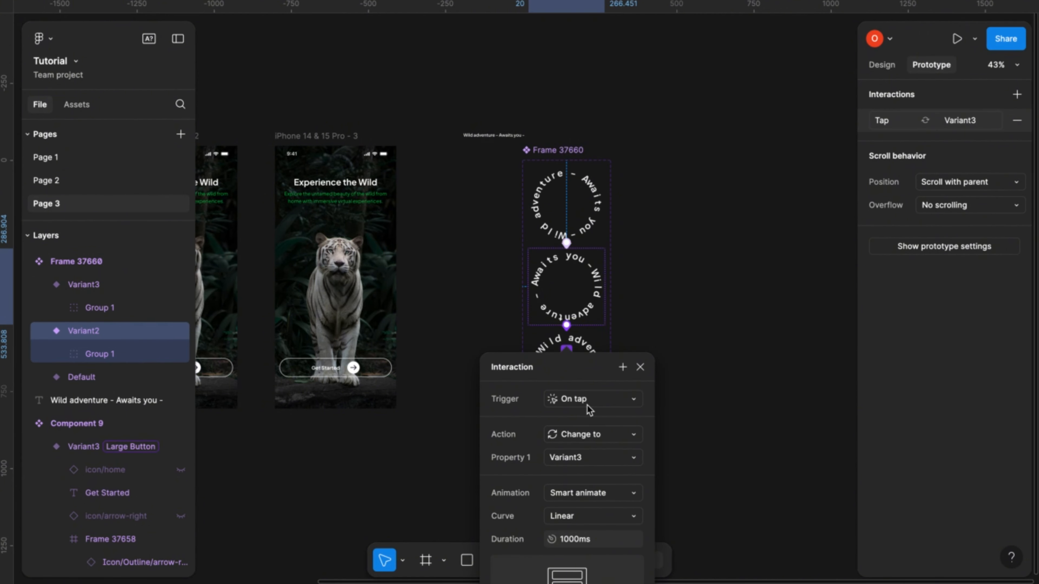
click(610, 403)
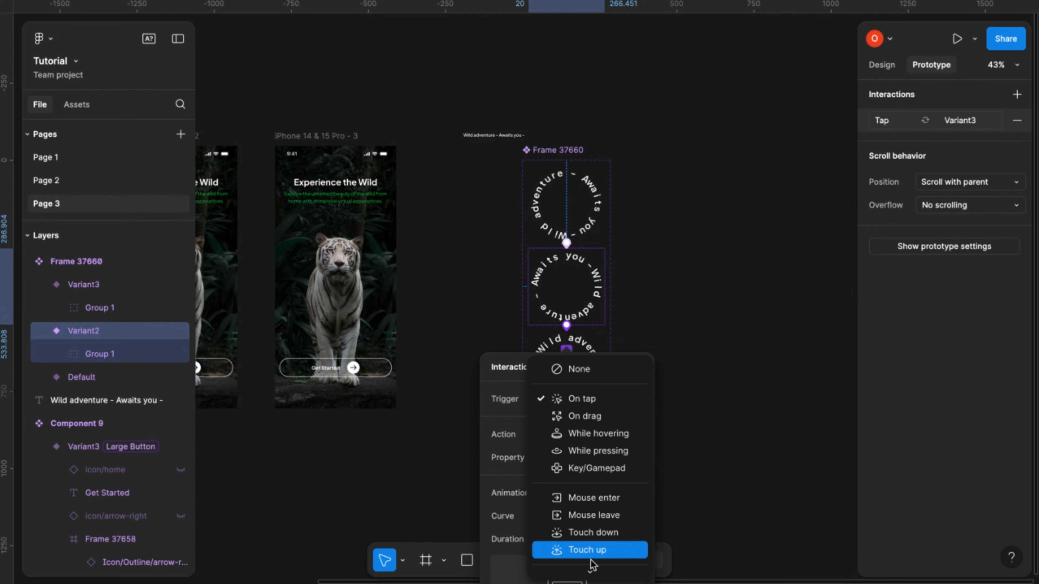
click(592, 569)
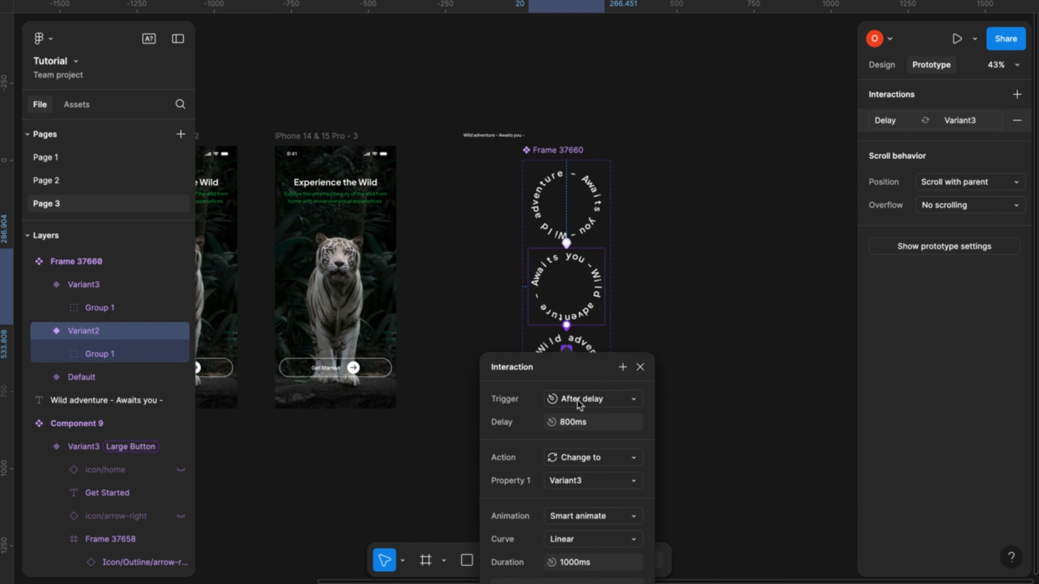
click(583, 426)
text(1)
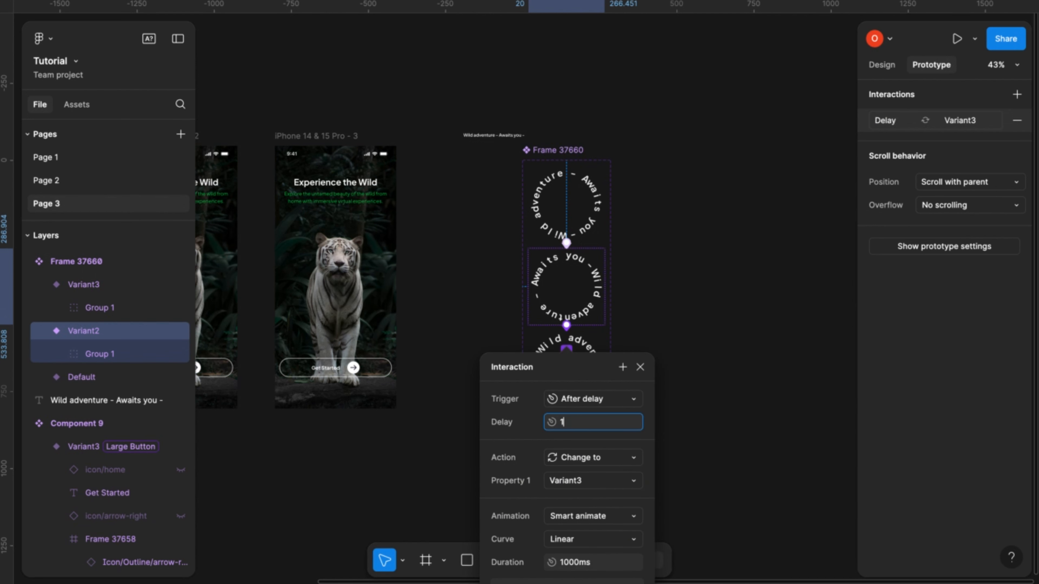
key(Return)
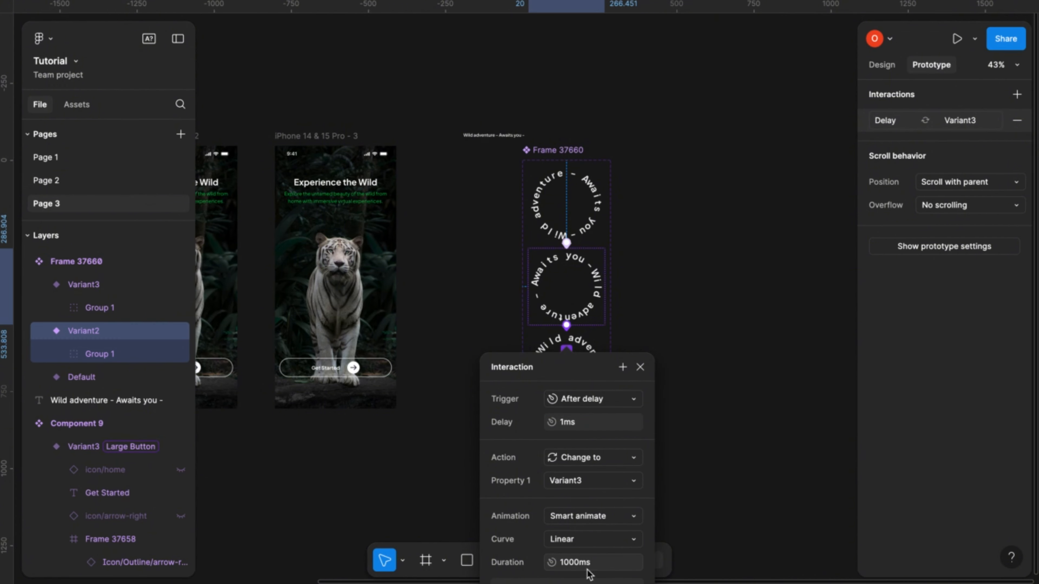
click(640, 367)
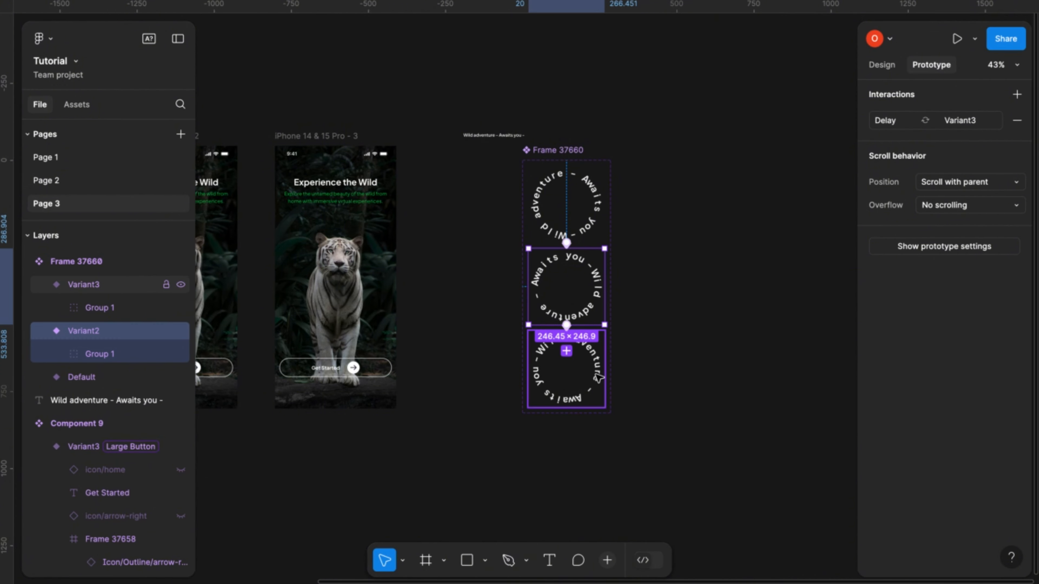
Add a prototype interaction from Variant3 back to the Default variant, triggered after a 1 ms delay with Smart animate.
click(599, 377)
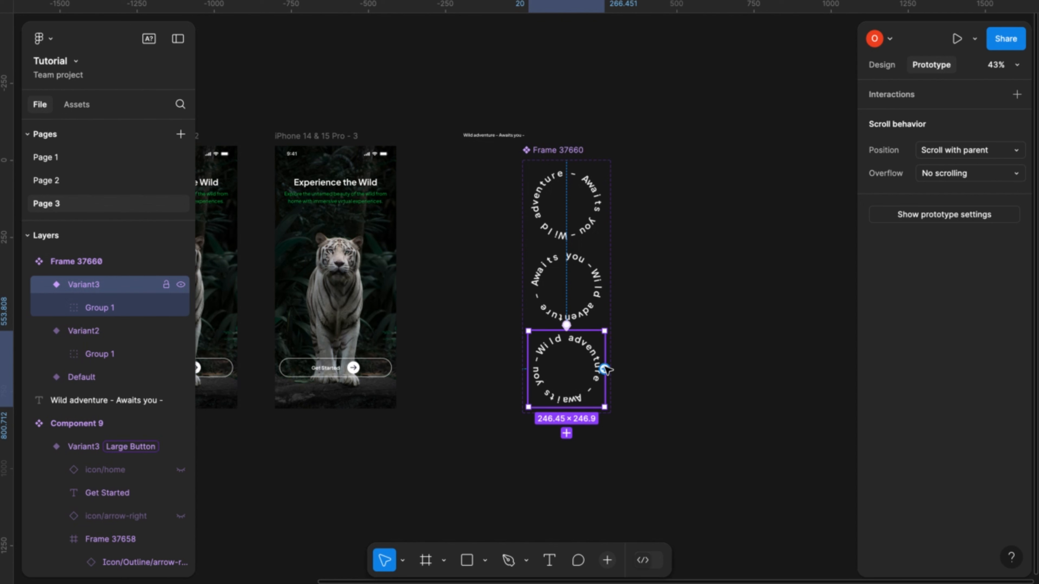
drag(604, 370, 583, 224)
click(627, 313)
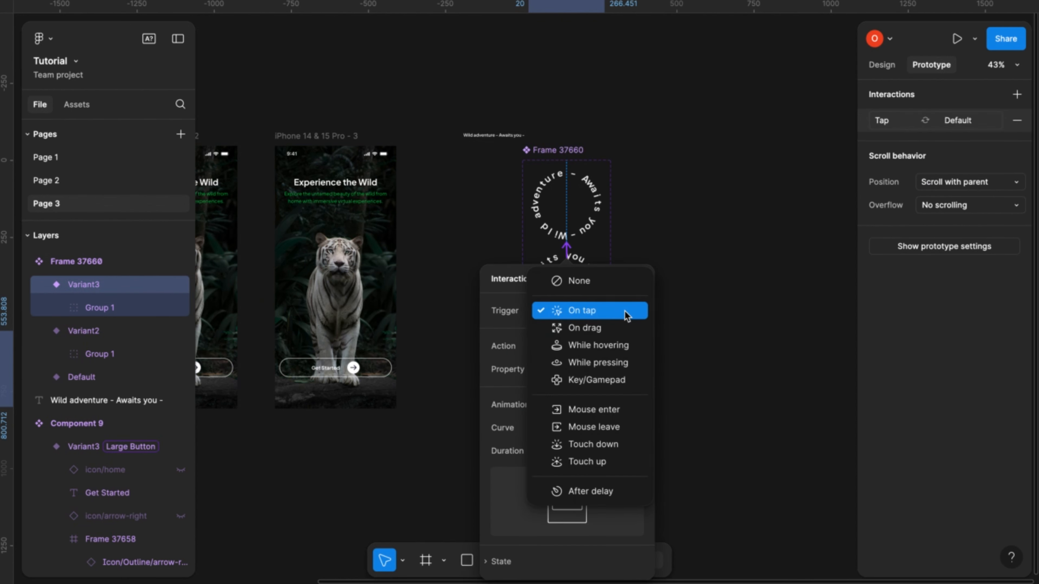
click(603, 493)
click(599, 337)
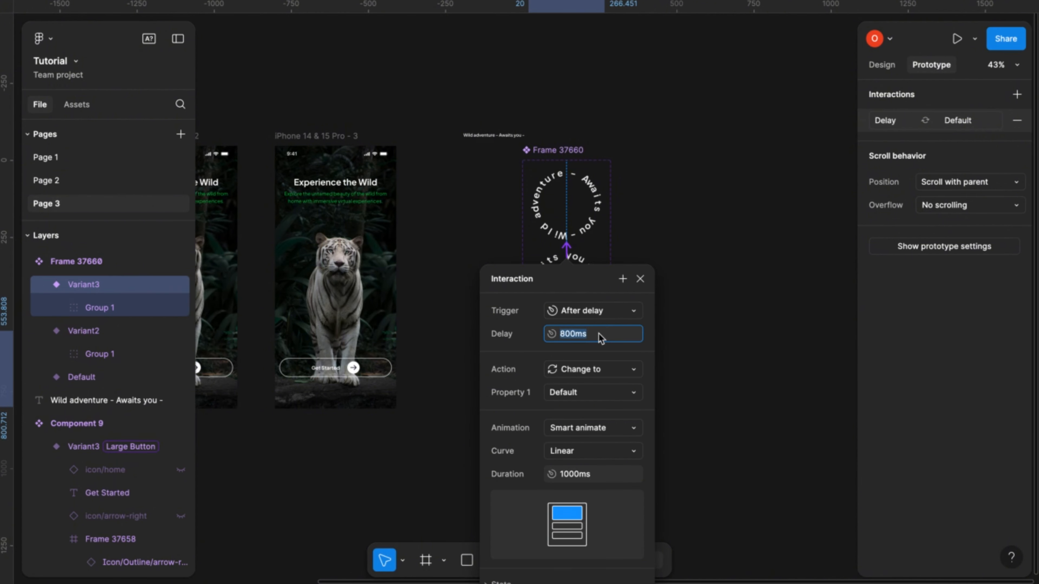
text(1)
key(Return)
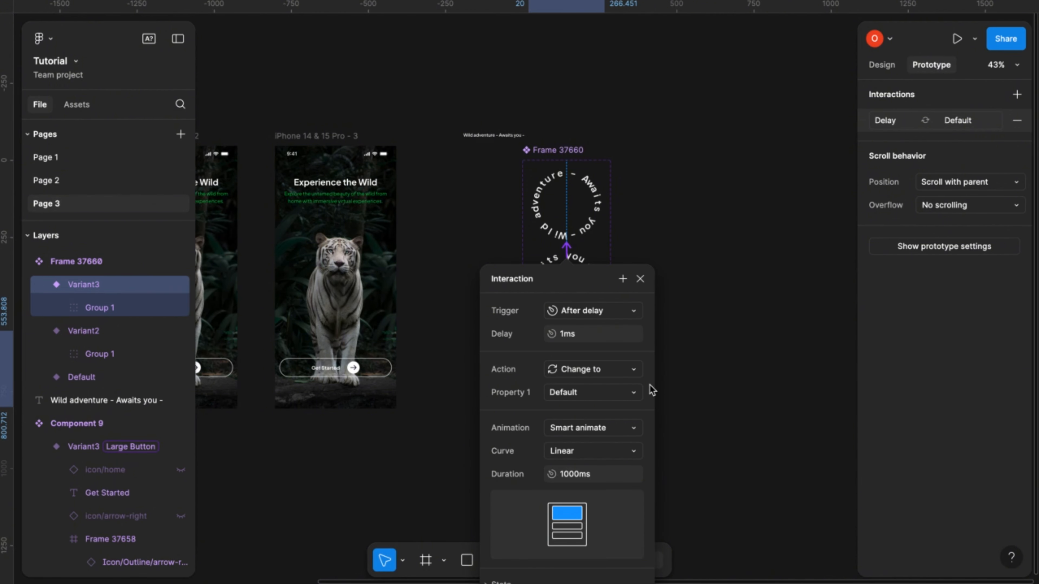
click(640, 279)
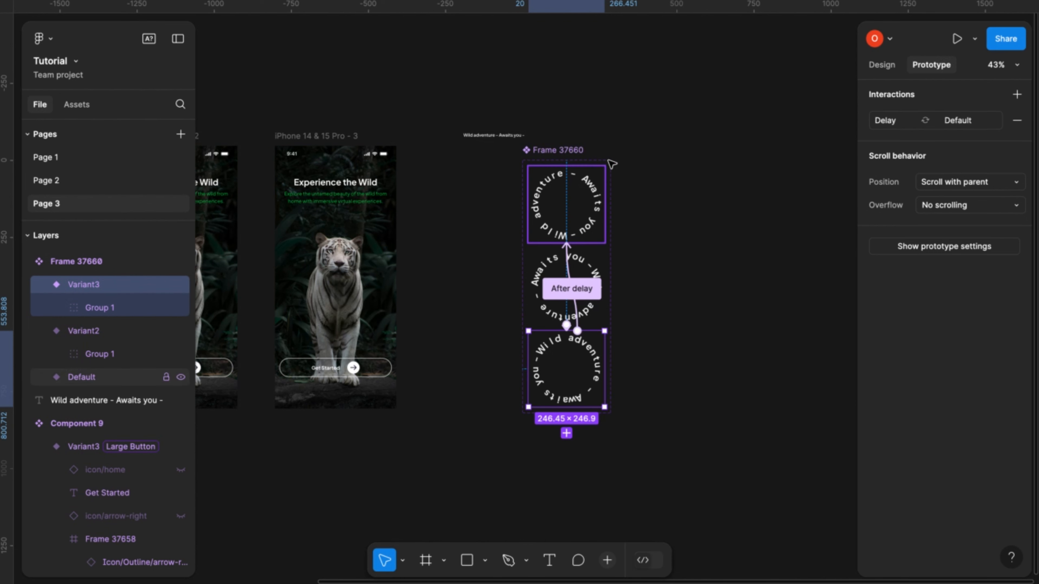
Duplicate the Default variant as an instance in the empty space between the iPhone 14 & 15 Pro - 3 frame and the component set.
click(883, 70)
click(588, 212)
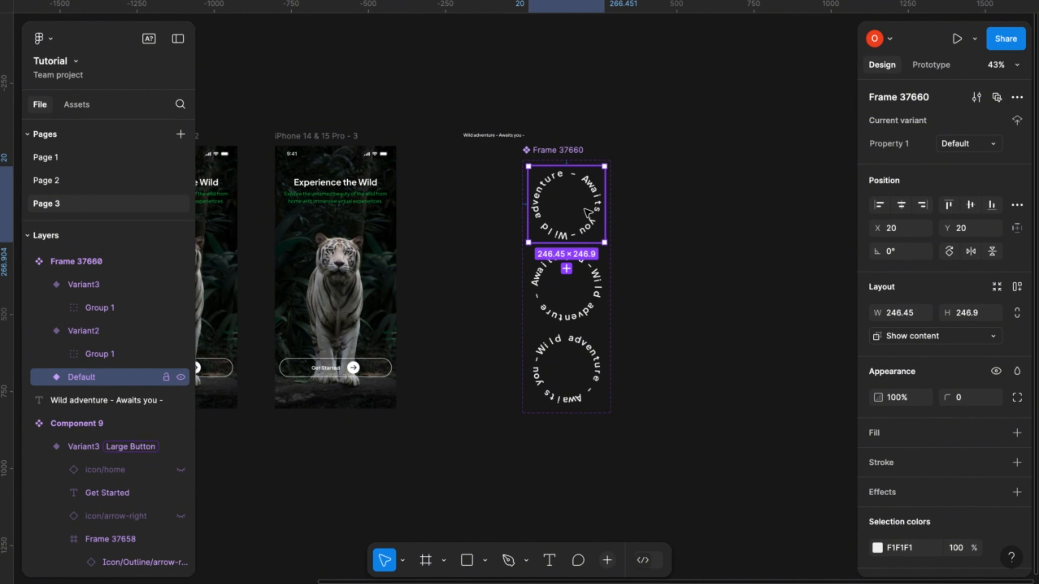
scroll(587, 212, left, 5)
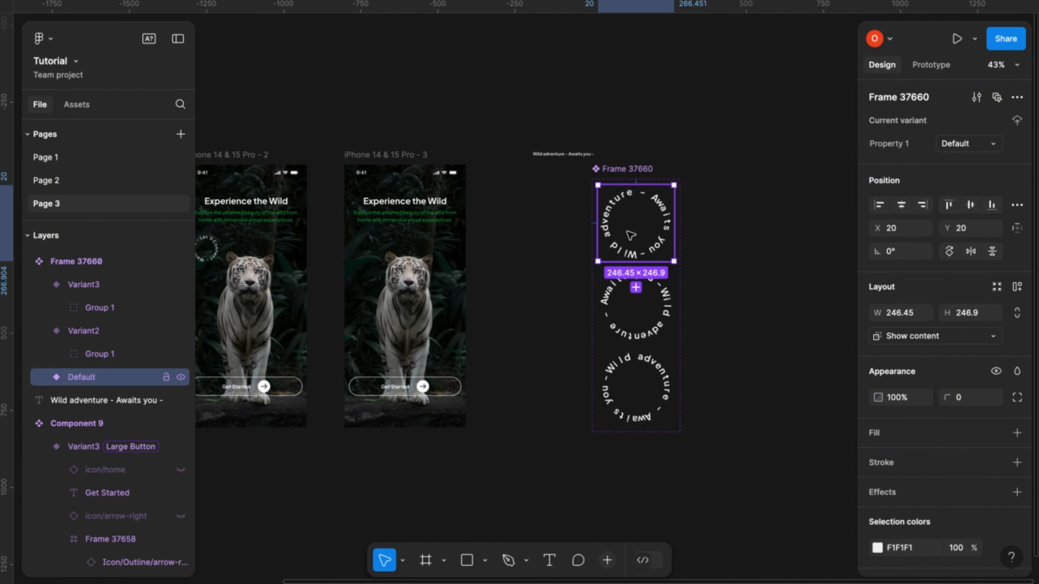
drag(631, 233, 521, 301)
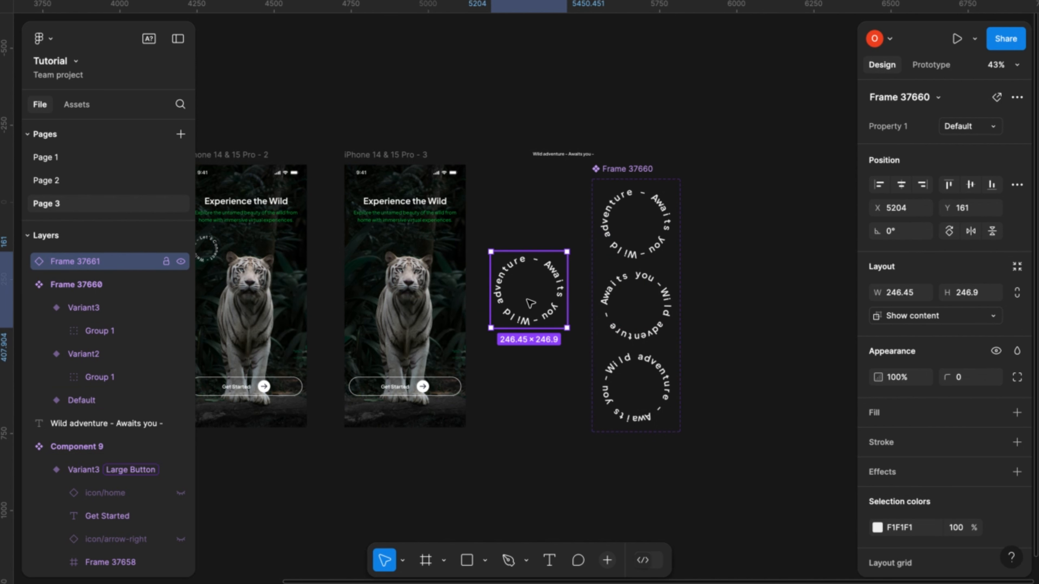
Scale the badge instance proportionally to a width of 95.
key(k)
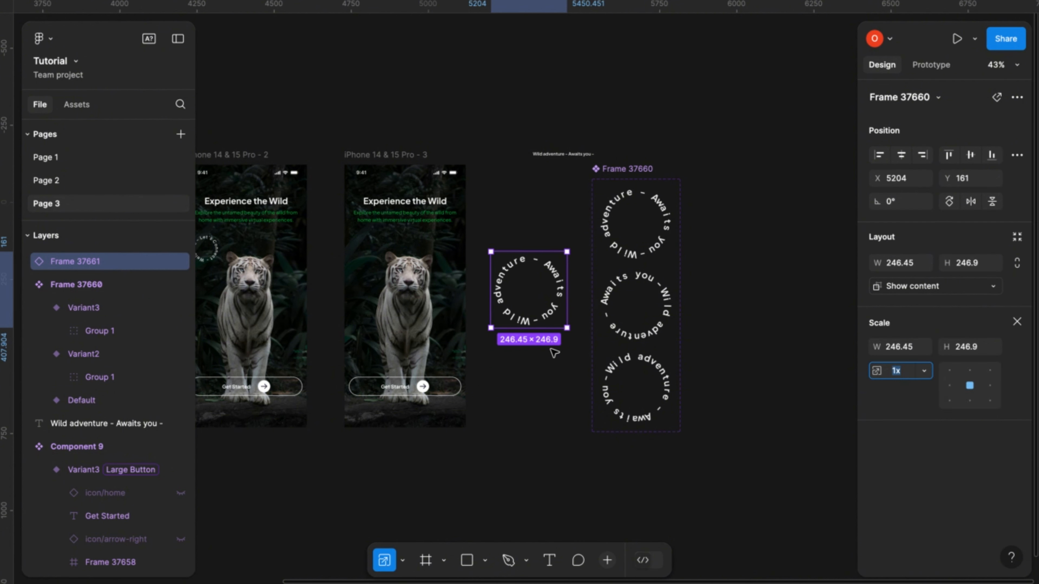
drag(566, 328, 544, 305)
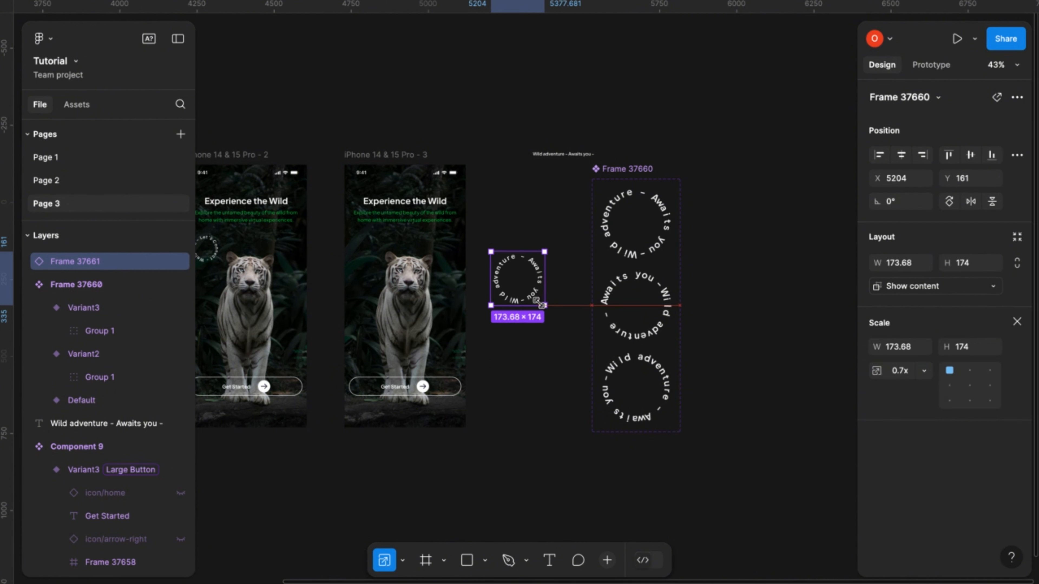
click(902, 351)
text(95)
key(Return)
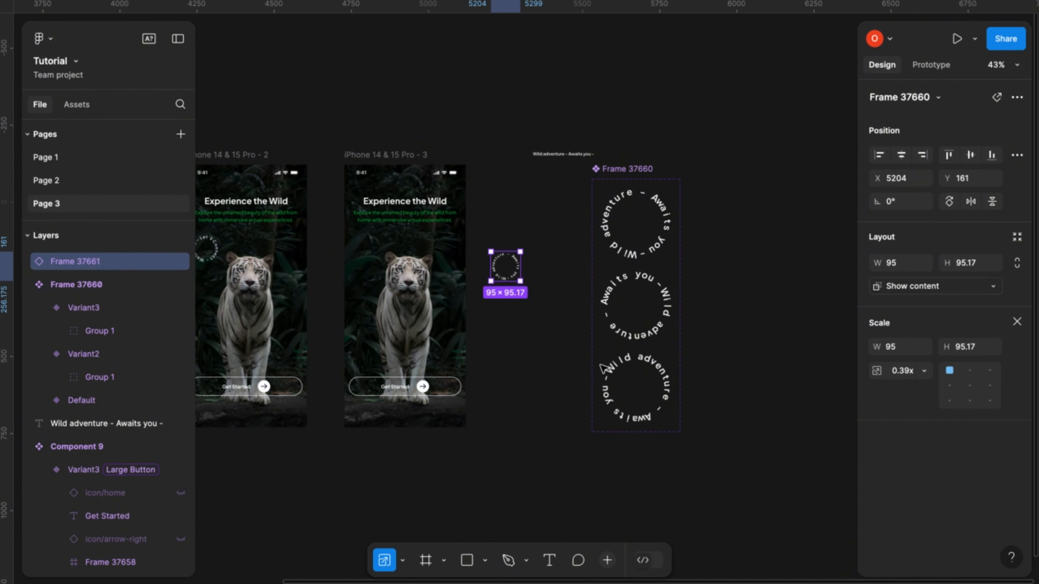
click(1016, 321)
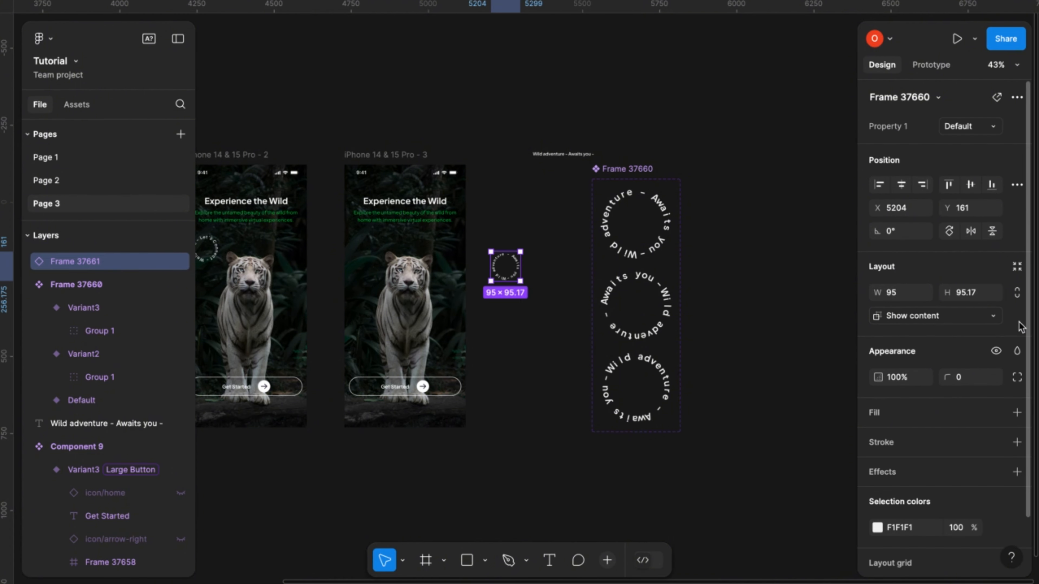
Place the badge instance in the iPhone 14 & 15 Pro - 3 frame, below the subtitle beside the tiger's head, and set its X position to 16.
scroll(593, 286, left, 3)
scroll(593, 286, up, 1)
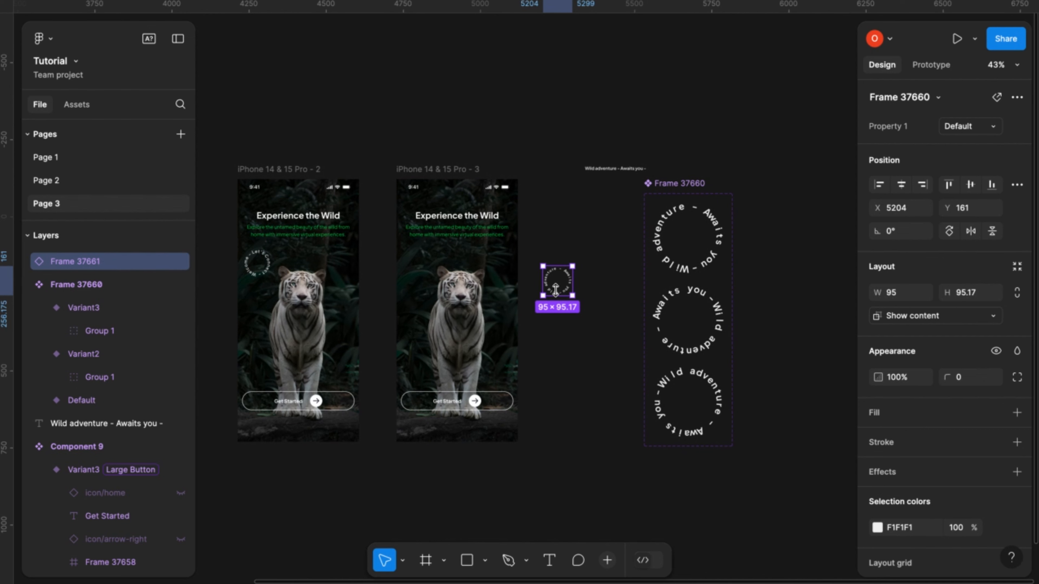
drag(564, 288, 422, 266)
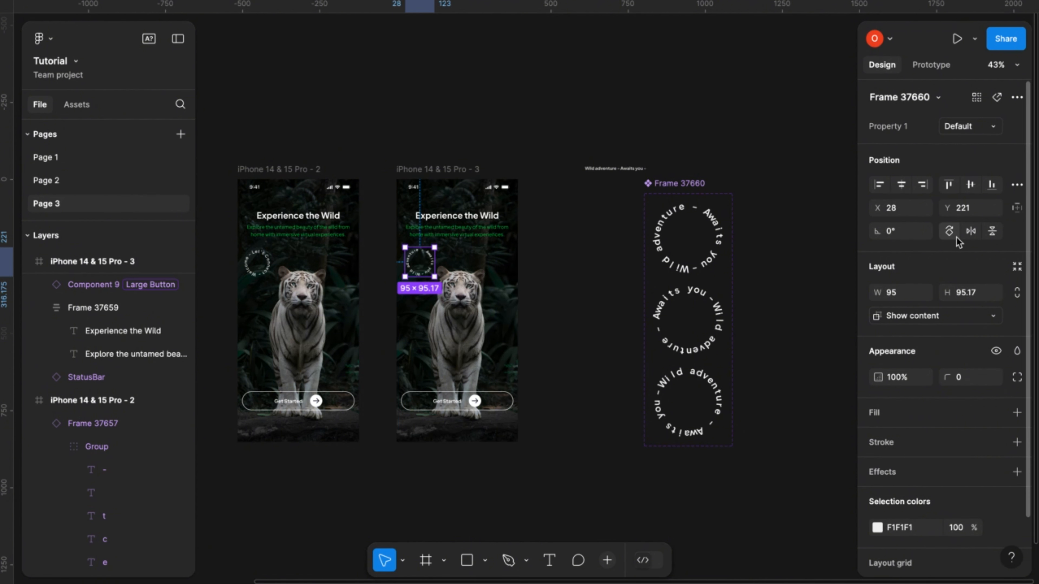
click(905, 210)
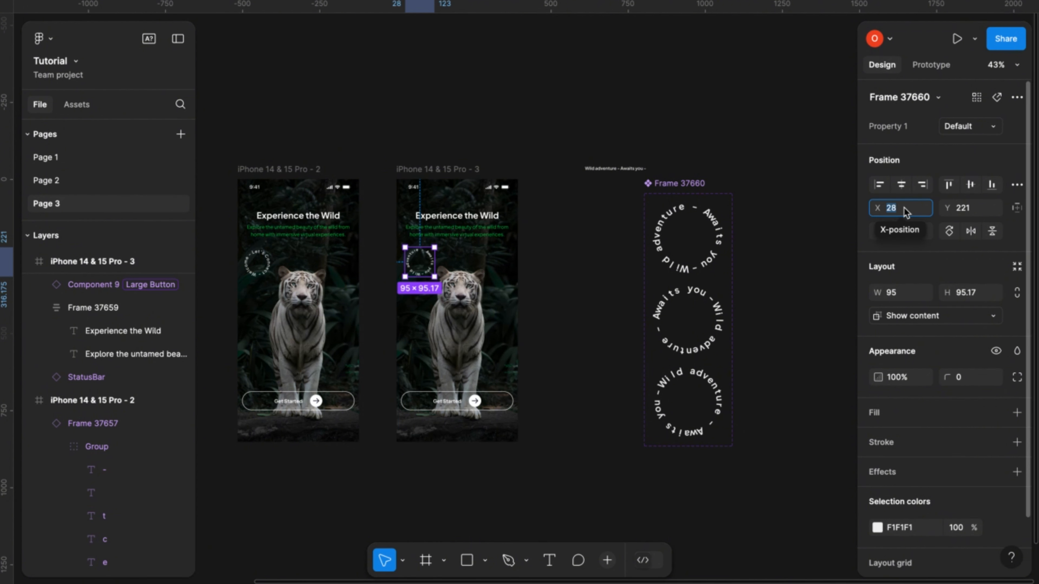
text(16)
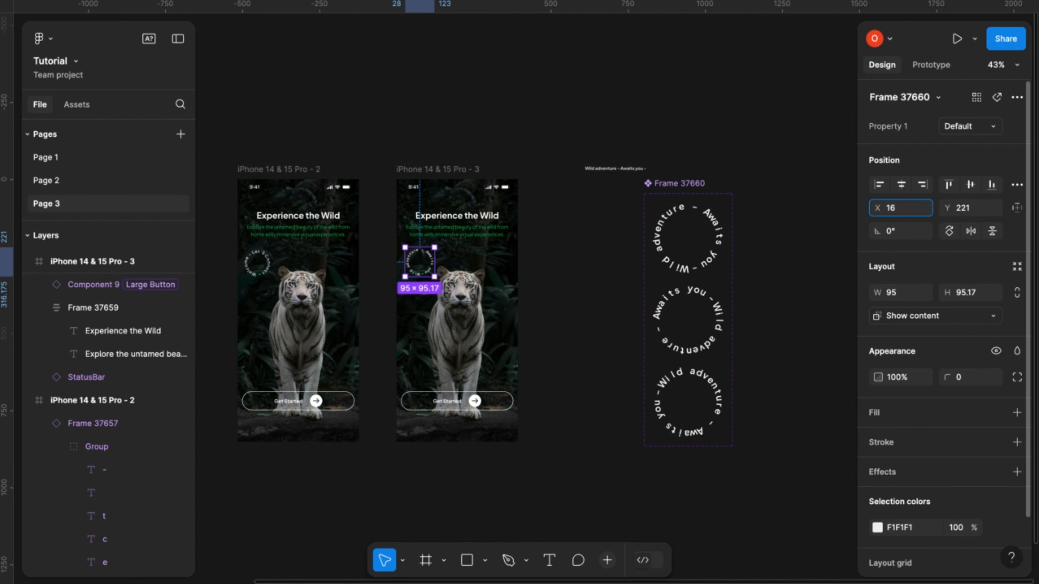
click(543, 283)
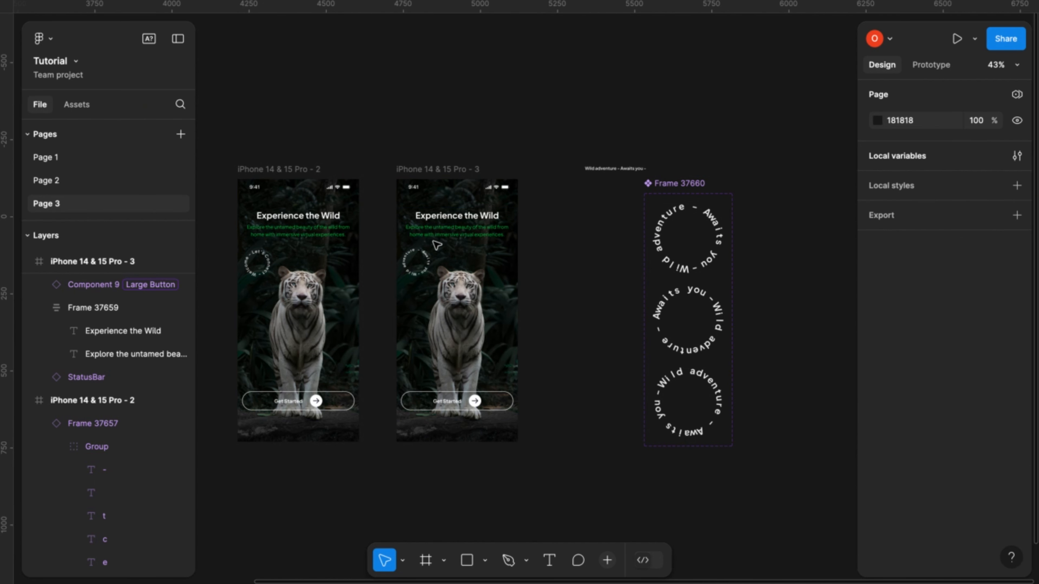
Set the vertical spacing between the heading text frame and the badge instance on the iPhone 14 & 15 Pro - 3 screen to 32.
scroll(435, 242, up, 3)
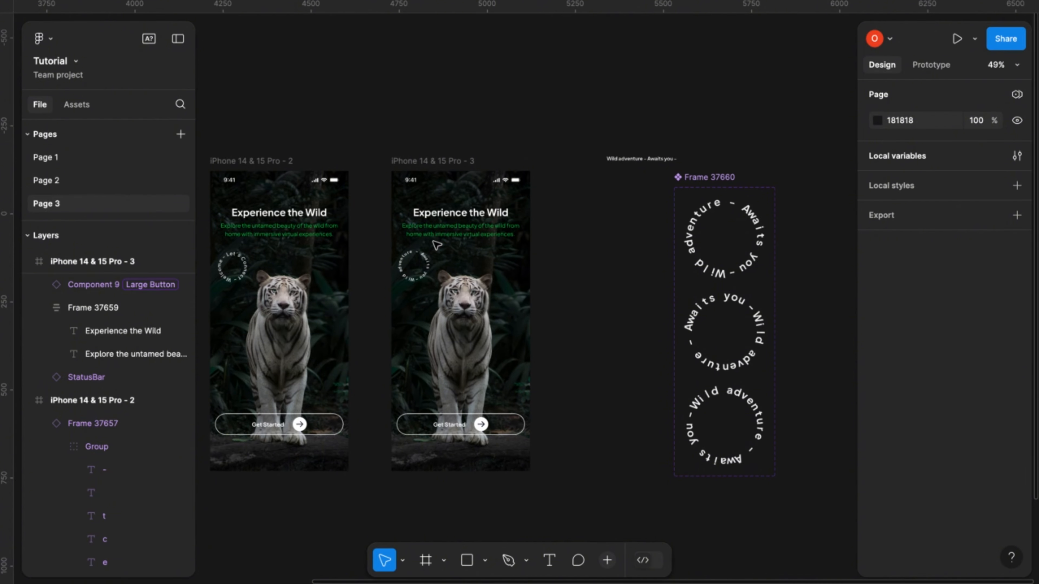
scroll(437, 245, down, 2)
scroll(442, 233, left, 2)
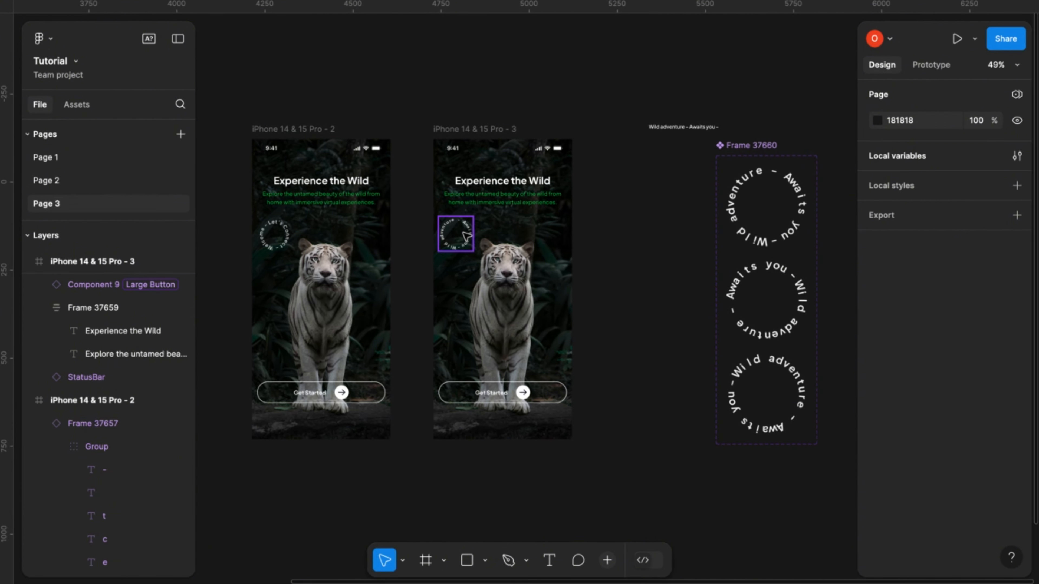
click(466, 235)
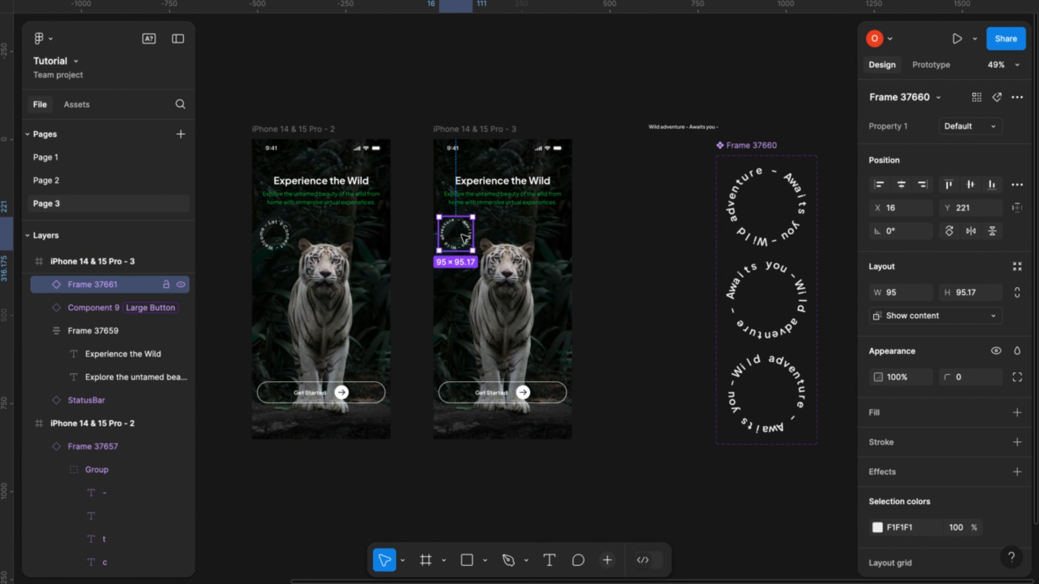
shift+click(477, 198)
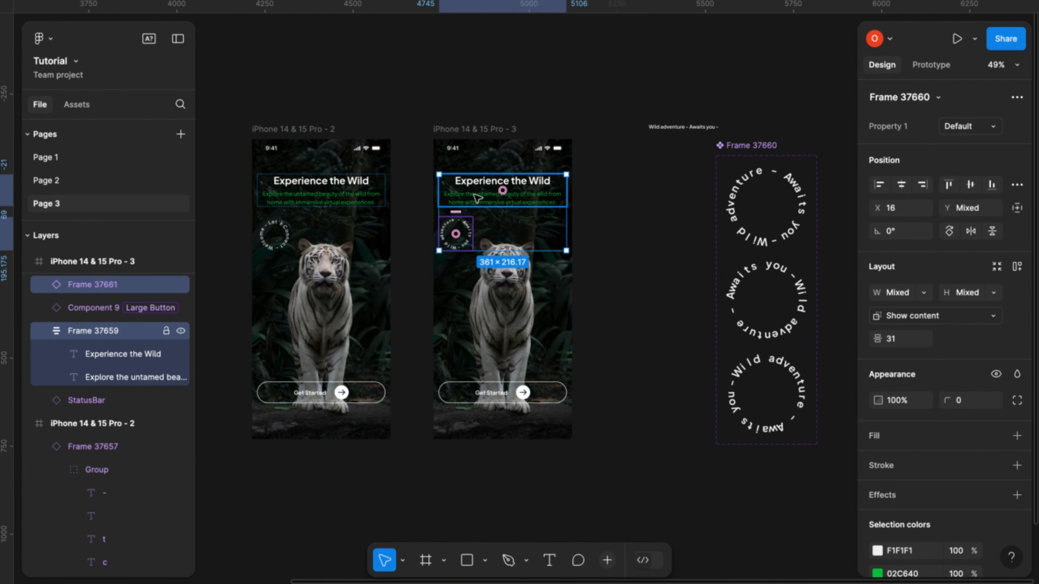
click(902, 345)
text(32)
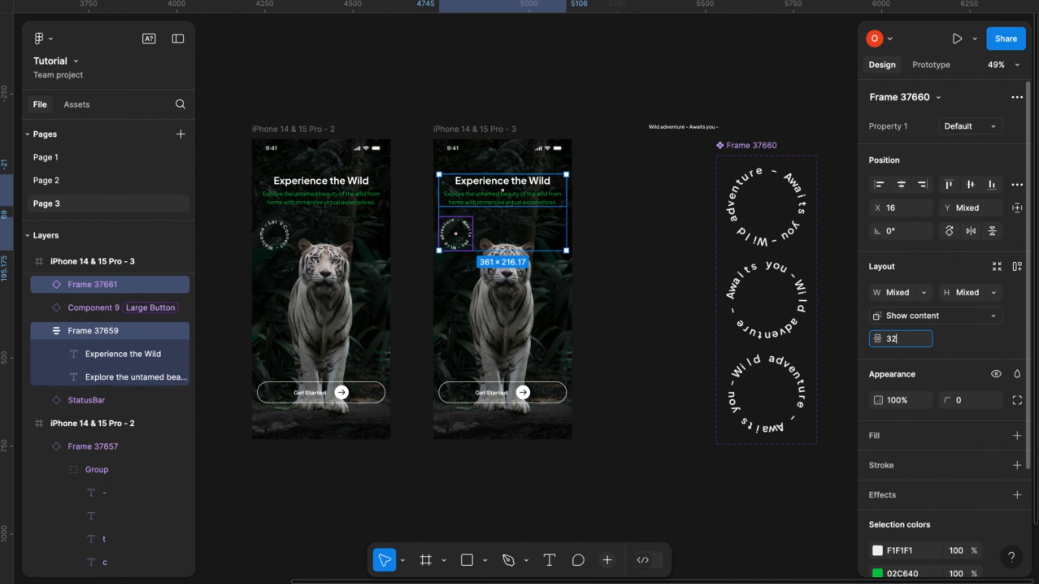
click(643, 324)
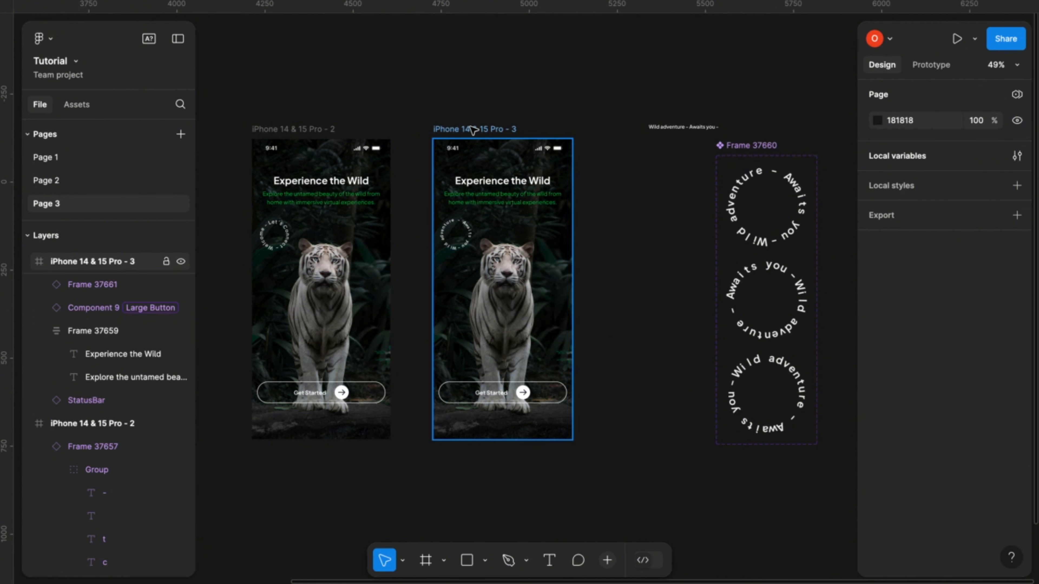
Preview the iPhone 14 & 15 Pro - 3 frame as a prototype to check the rotating badge, and close the preview.
click(473, 130)
scroll(490, 129, left, 3)
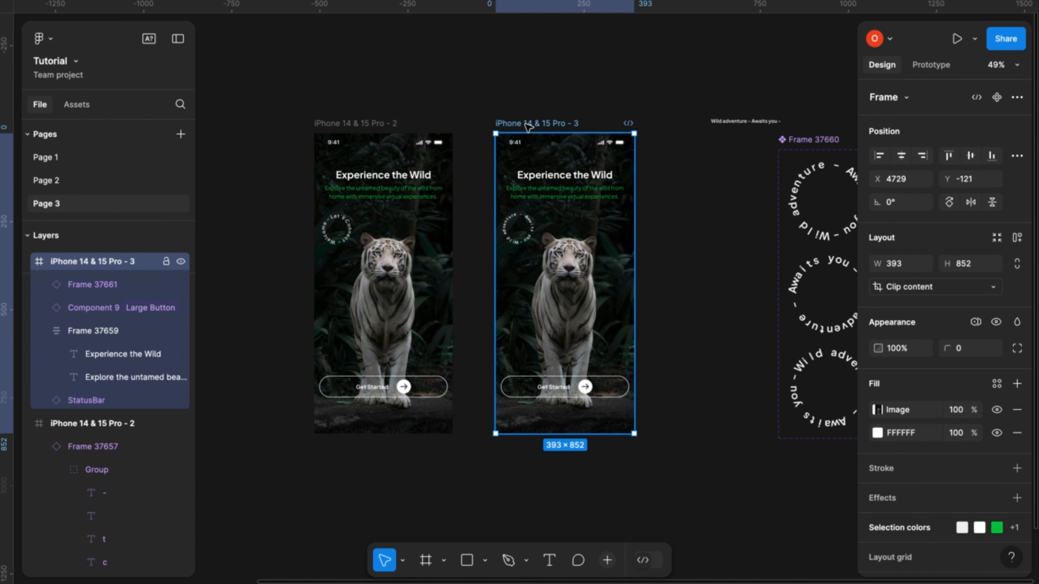
key(shift+space)
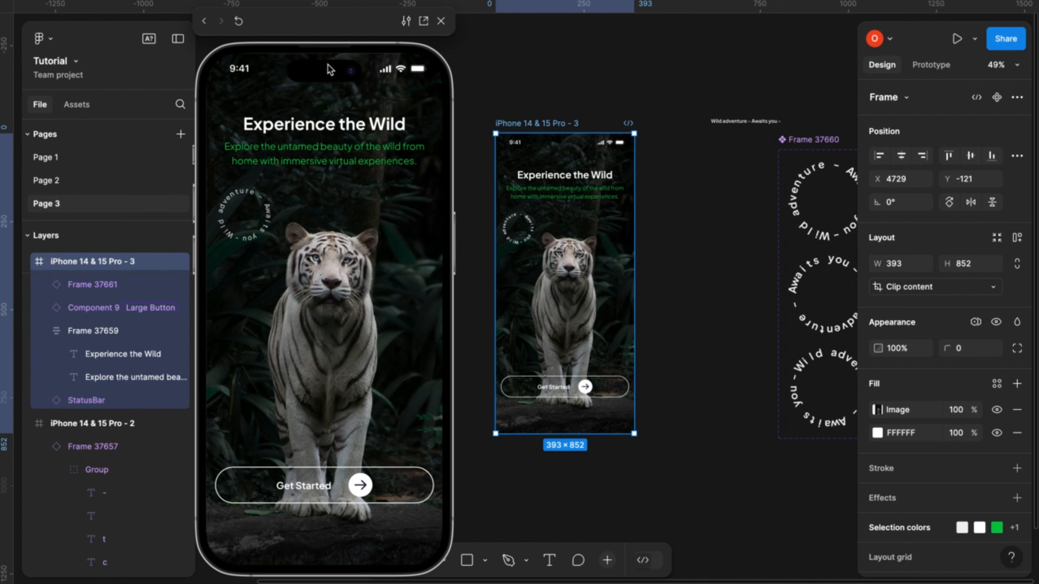
click(441, 20)
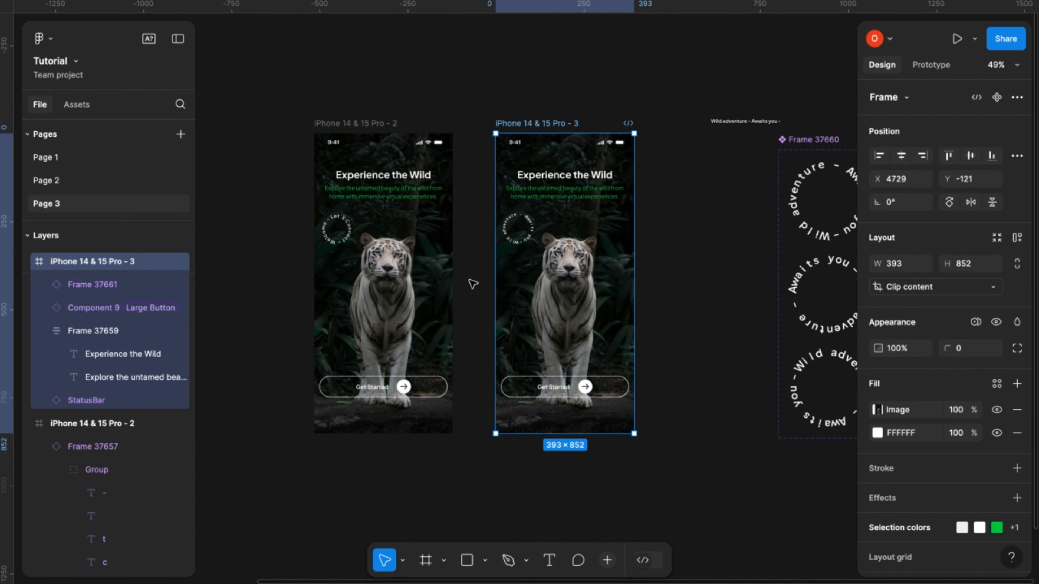